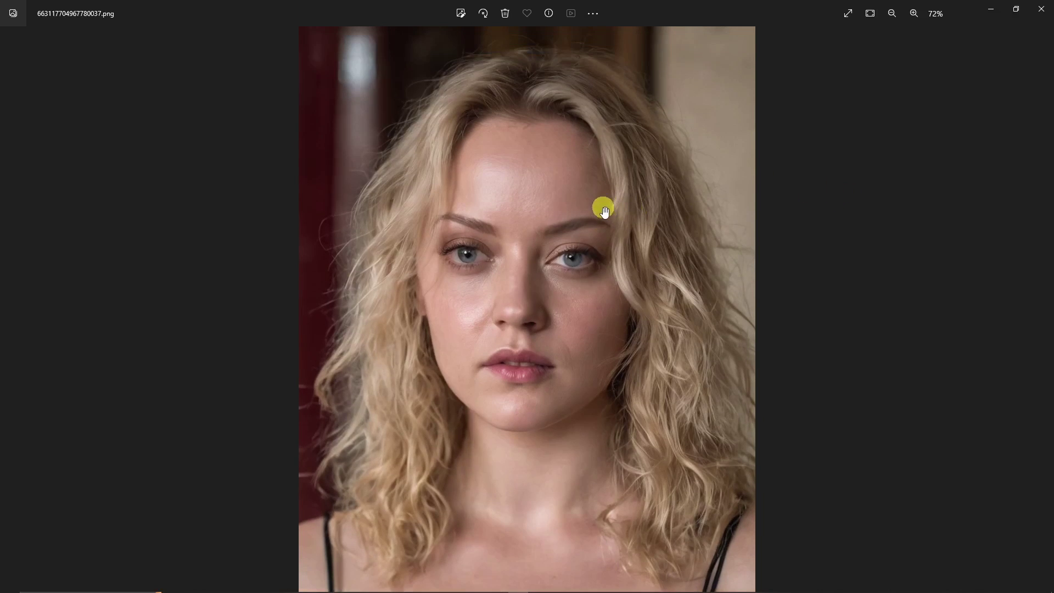
# Inspect the face of the earlier blonde portrait in the generation history.
pyautogui.scroll(2, 604, 211)
pyautogui.scroll(-2, 604, 209)
pyautogui.scroll(2, 576, 207)
pyautogui.moveTo(574, 207); pyautogui.dragTo(573, 257)
pyautogui.scroll(-1, 573, 257)
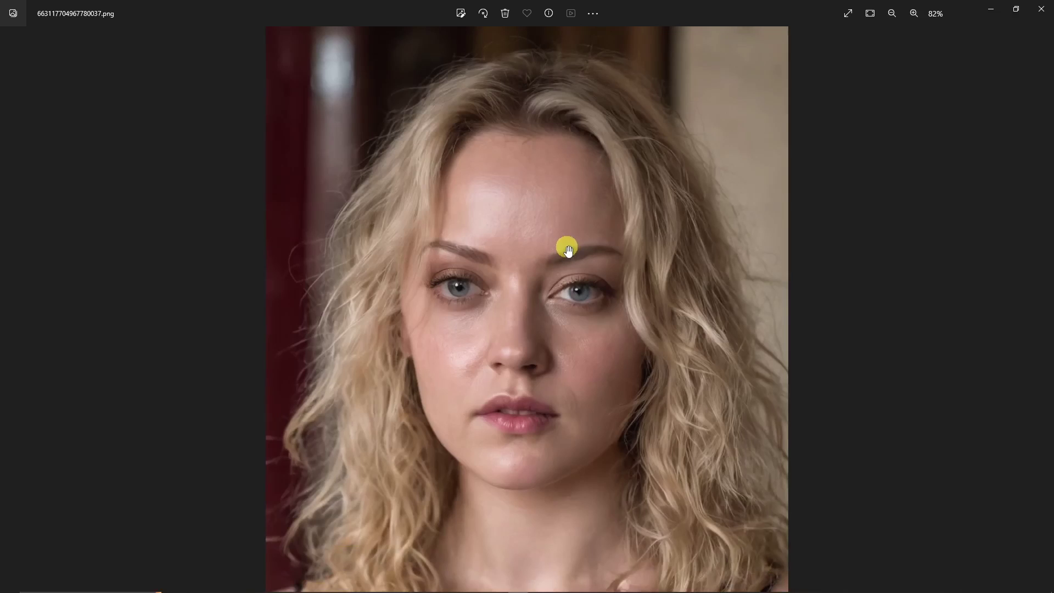
pyautogui.scroll(2, 567, 247)
pyautogui.scroll(-3, 567, 247)
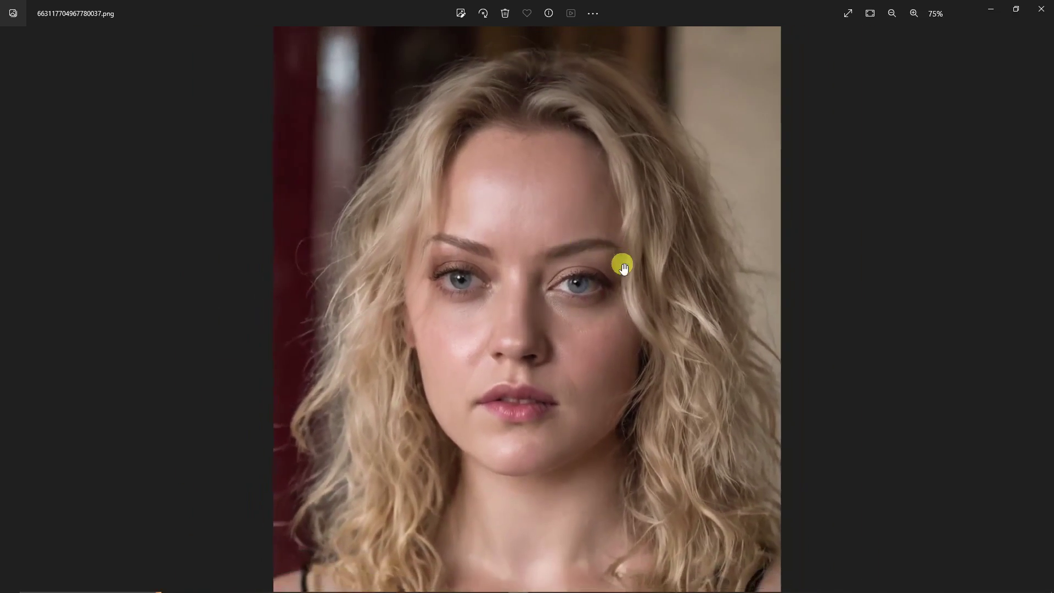
pyautogui.scroll(-1, 569, 252)
pyautogui.scroll(3, 543, 252)
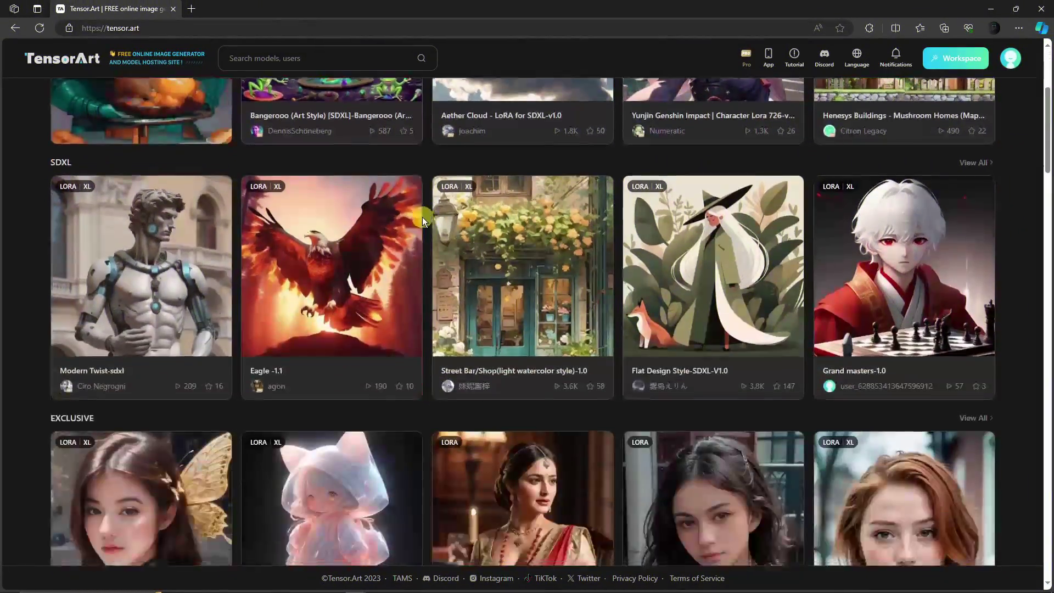
pyautogui.scroll(1, 423, 216)
pyautogui.scroll(3, 427, 245)
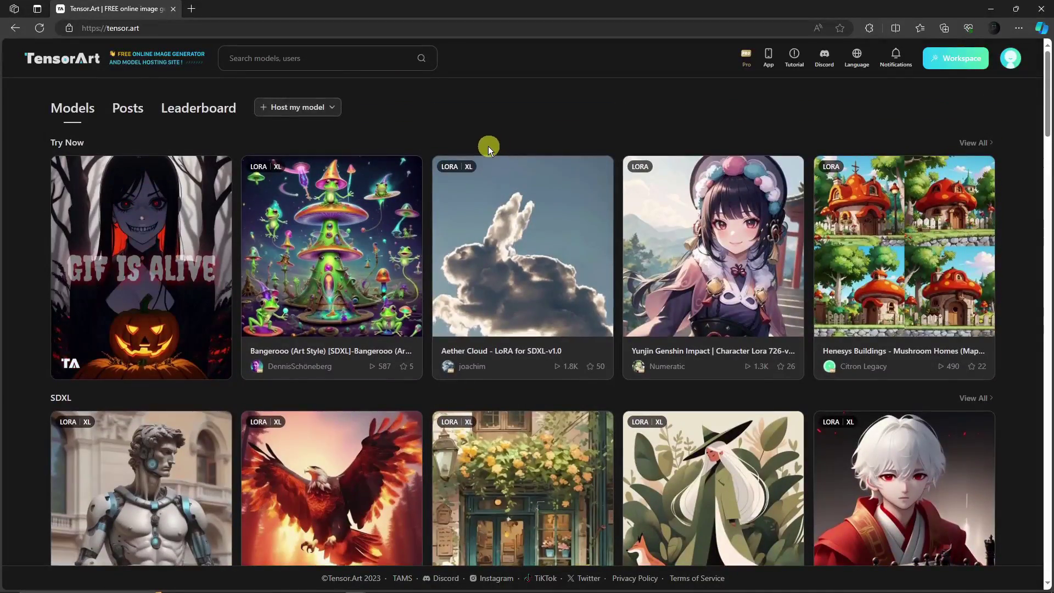
pyautogui.scroll(-4, 465, 149)
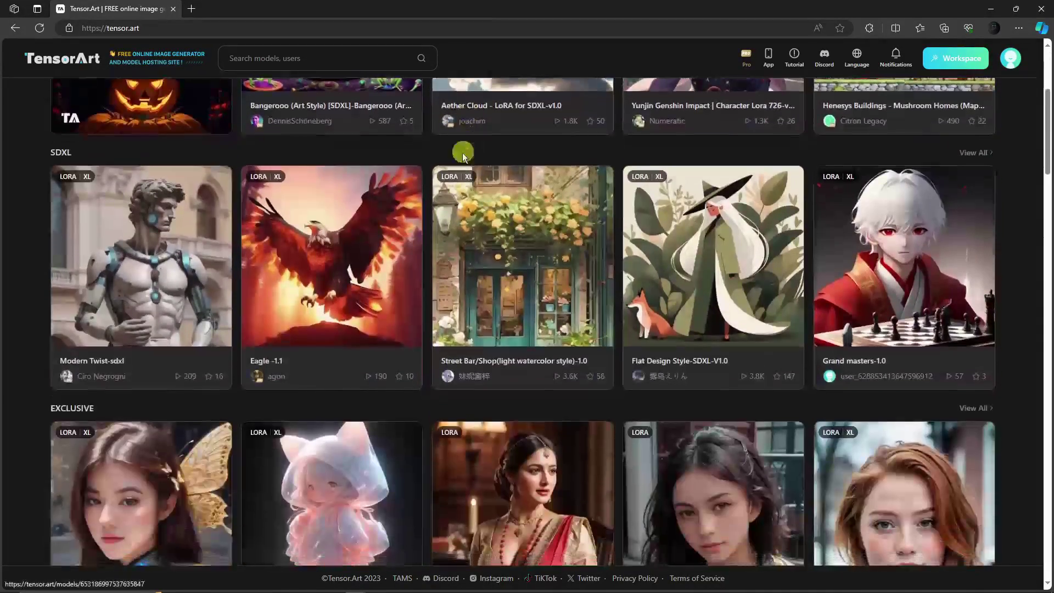
pyautogui.scroll(4, 426, 153)
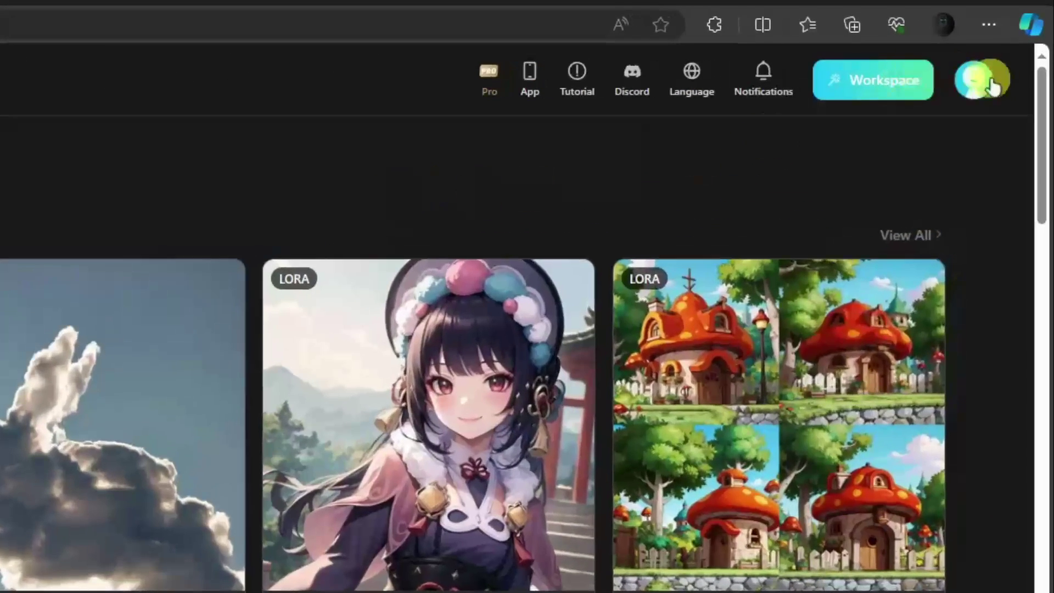
# Bring up Photo Real V3.1 at 0.8 on Realistic Fusion X V1.5 in Text2Img.
pyautogui.moveTo(994, 86)
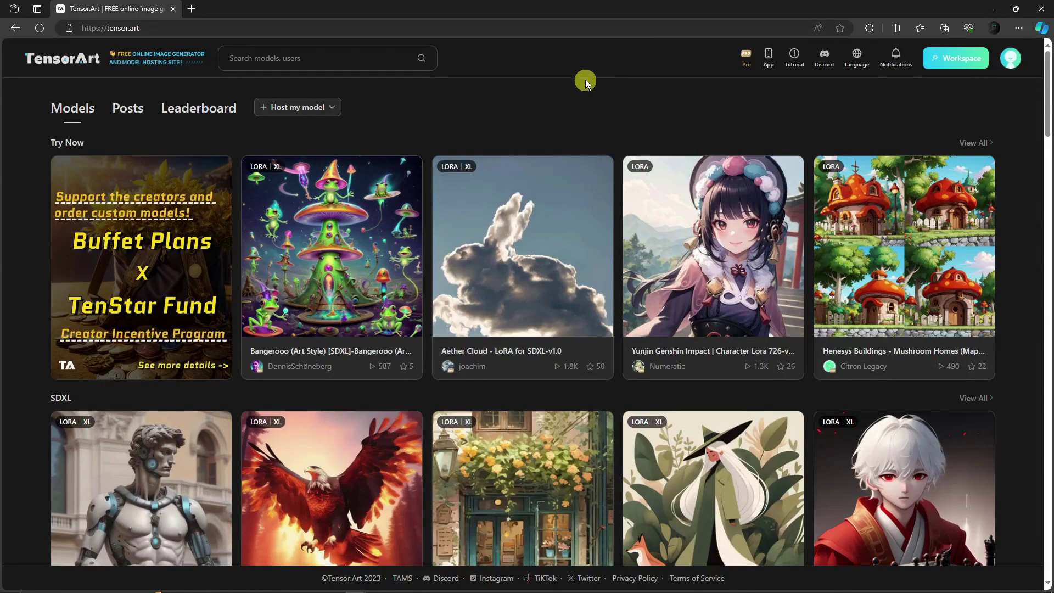
pyautogui.scroll(-9, 500, 266)
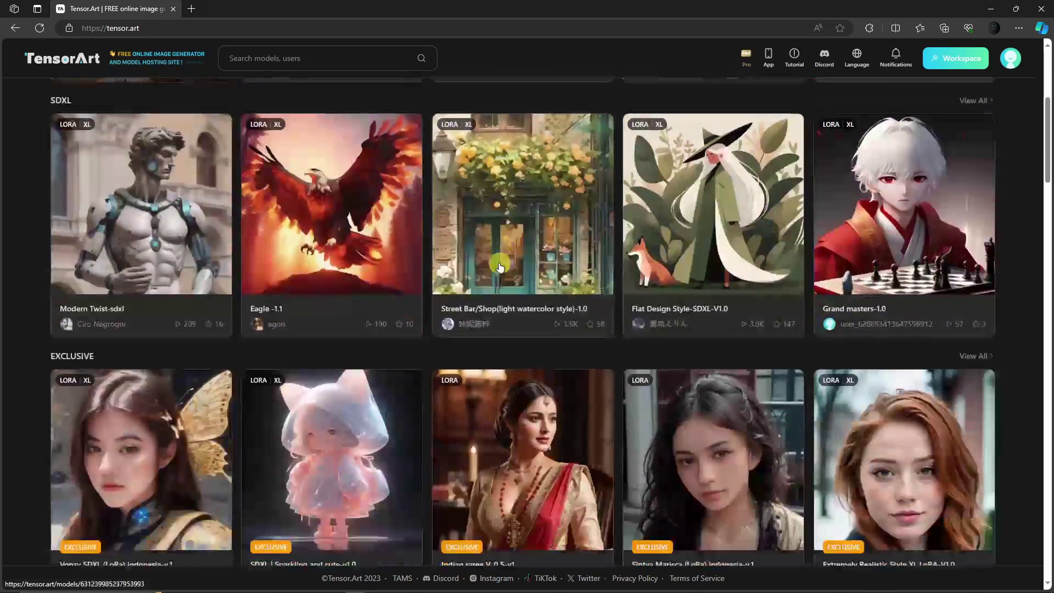
pyautogui.scroll(-5, 499, 266)
pyautogui.scroll(13, 499, 266)
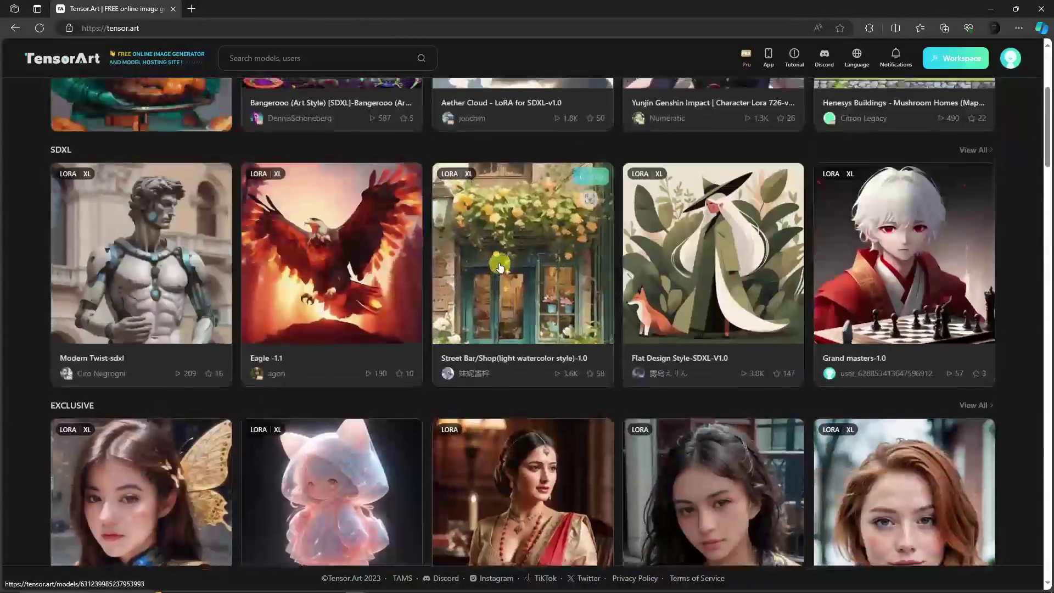
pyautogui.scroll(-13, 499, 267)
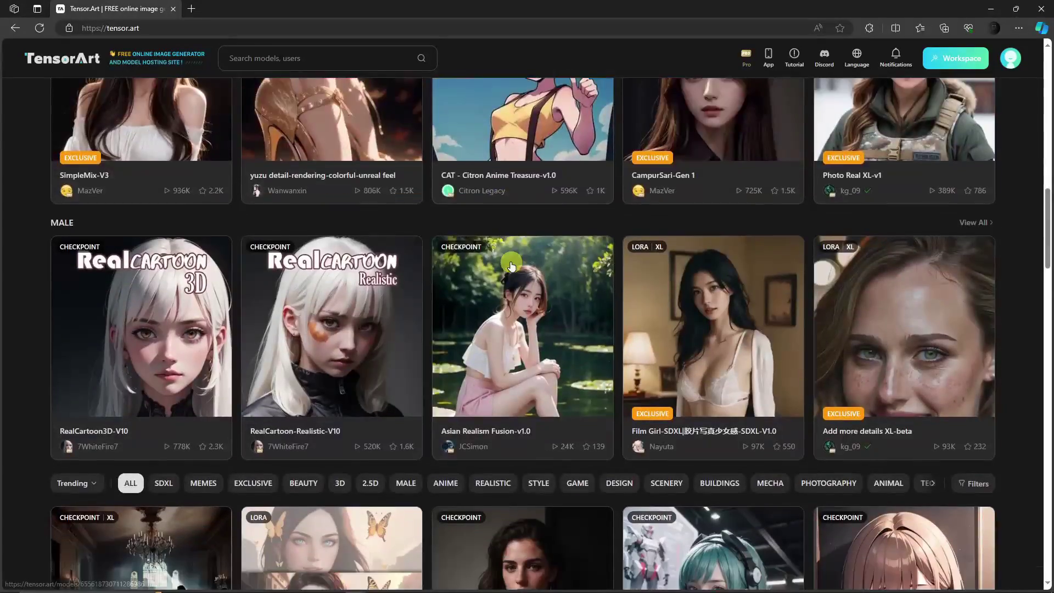
pyautogui.scroll(-15, 511, 266)
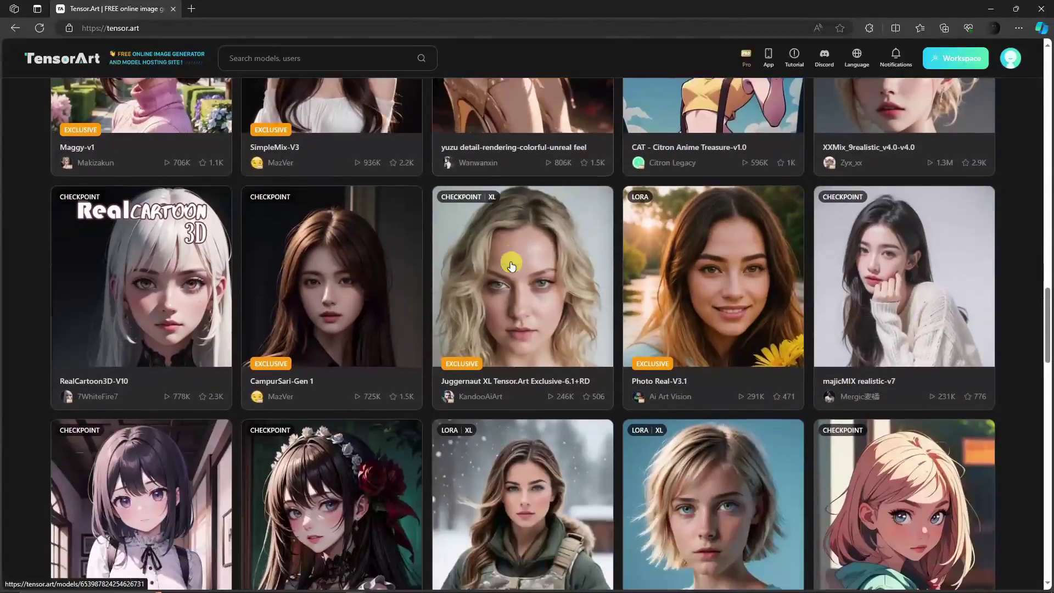
pyautogui.scroll(-7, 512, 266)
pyautogui.scroll(11, 429, 311)
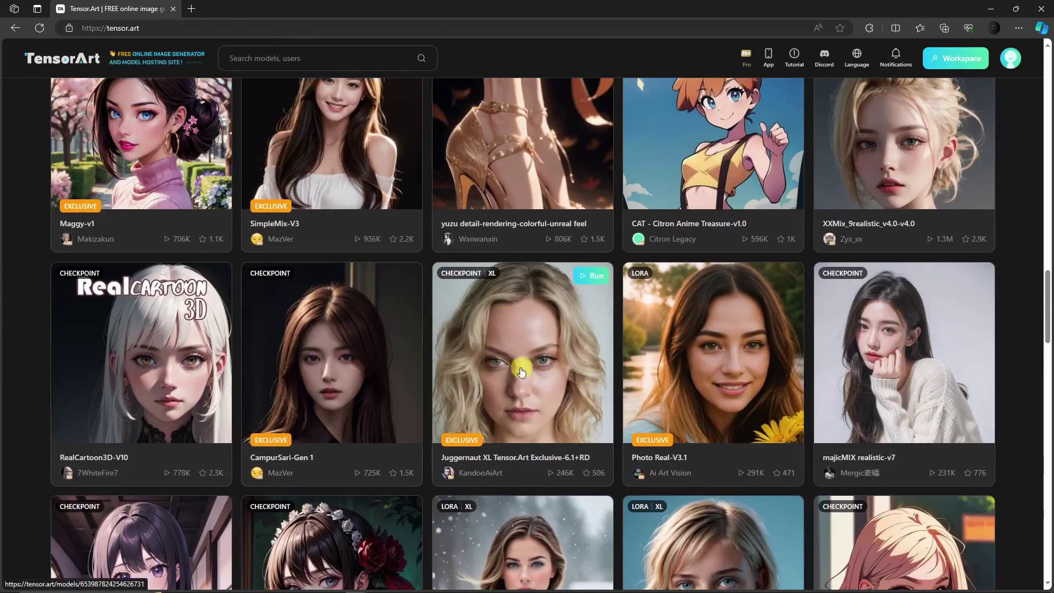
pyautogui.scroll(-3, 504, 378)
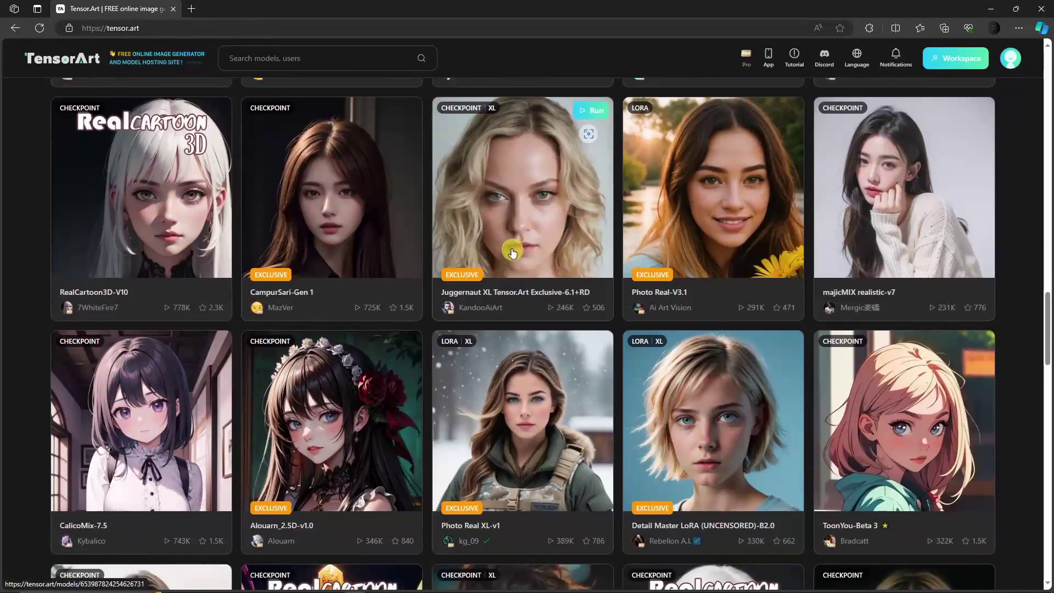
pyautogui.scroll(3, 496, 233)
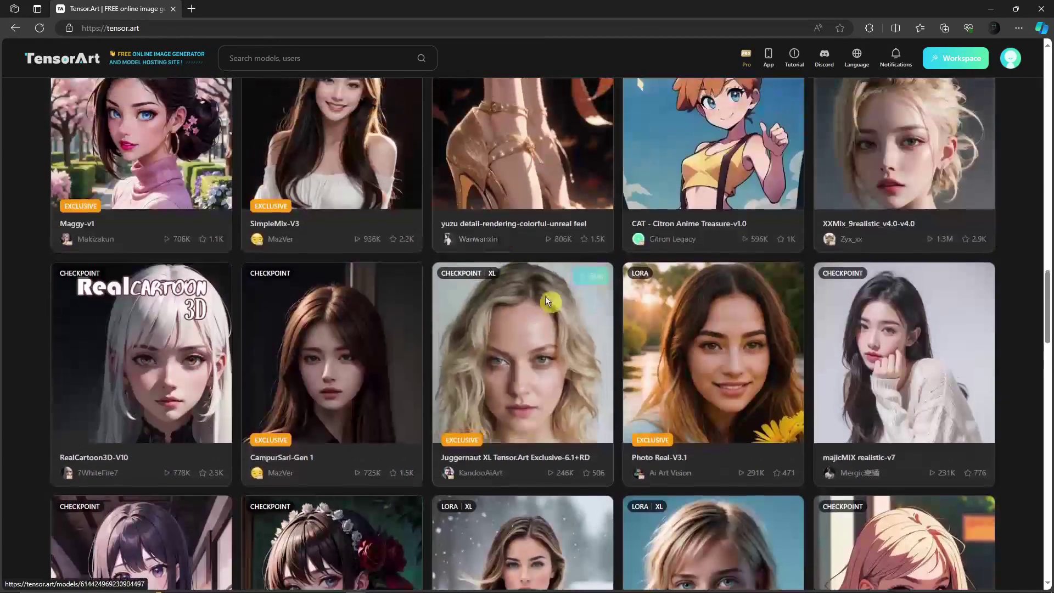
pyautogui.scroll(-5, 545, 274)
pyautogui.scroll(2, 568, 281)
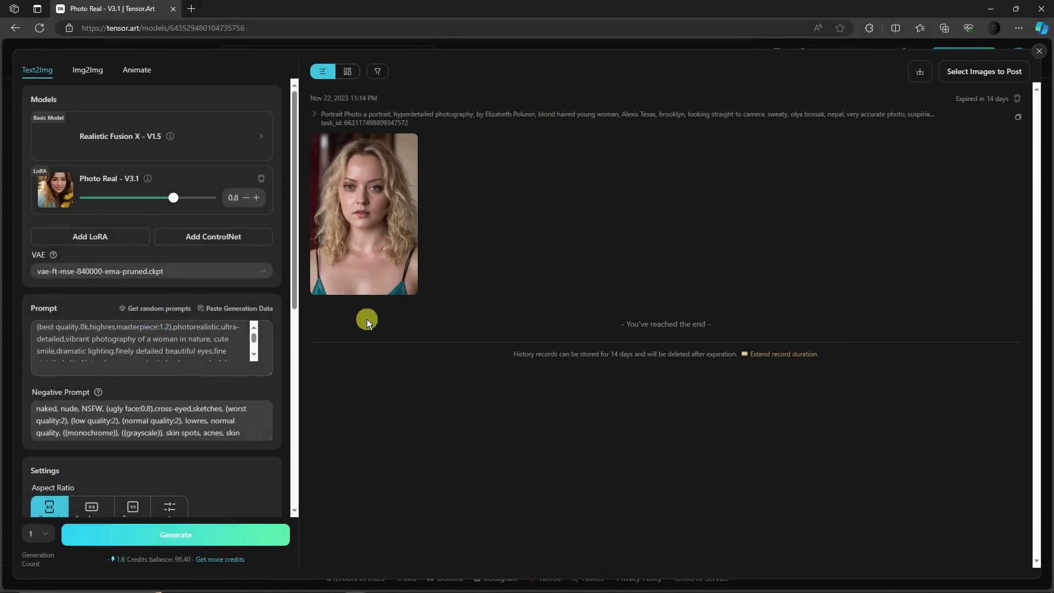
pyautogui.moveTo(353, 204)
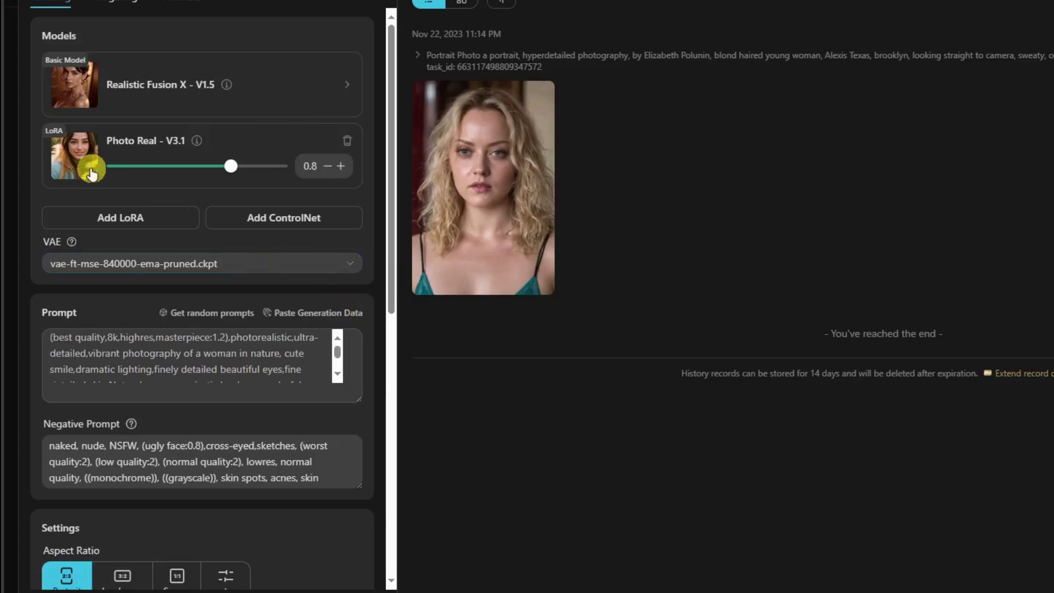
pyautogui.moveTo(266, 183)
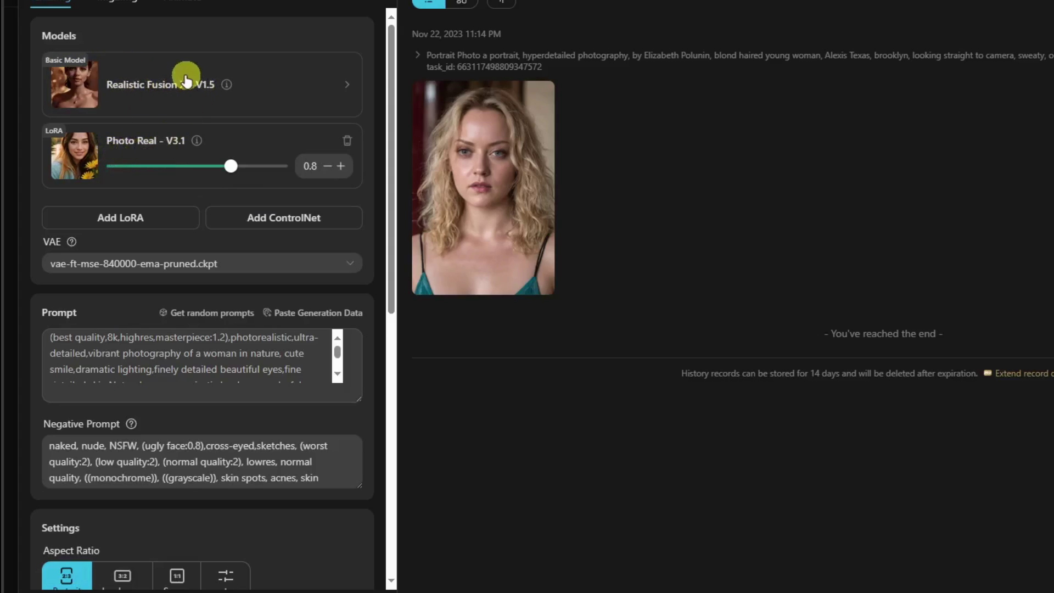
pyautogui.click(278, 88)
pyautogui.click(243, 88)
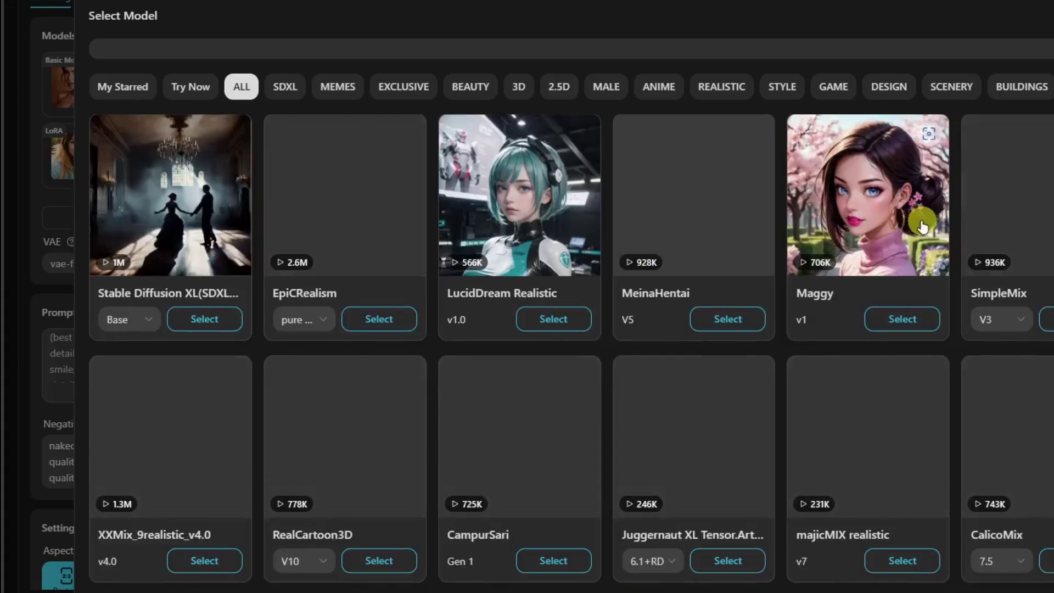
pyautogui.scroll(-15, 965, 230)
pyautogui.scroll(10, 965, 229)
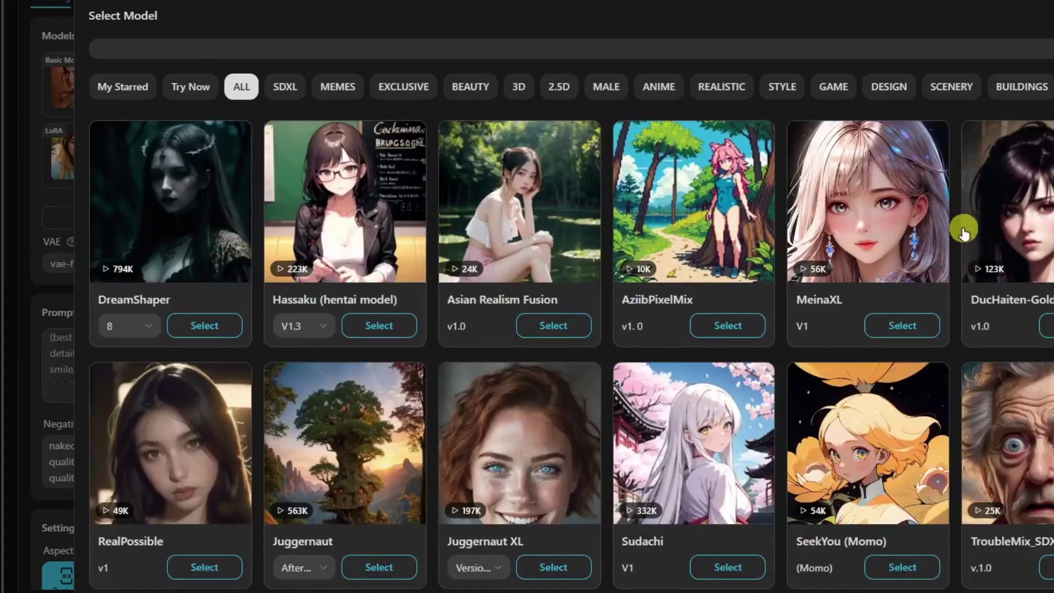
pyautogui.scroll(2, 965, 230)
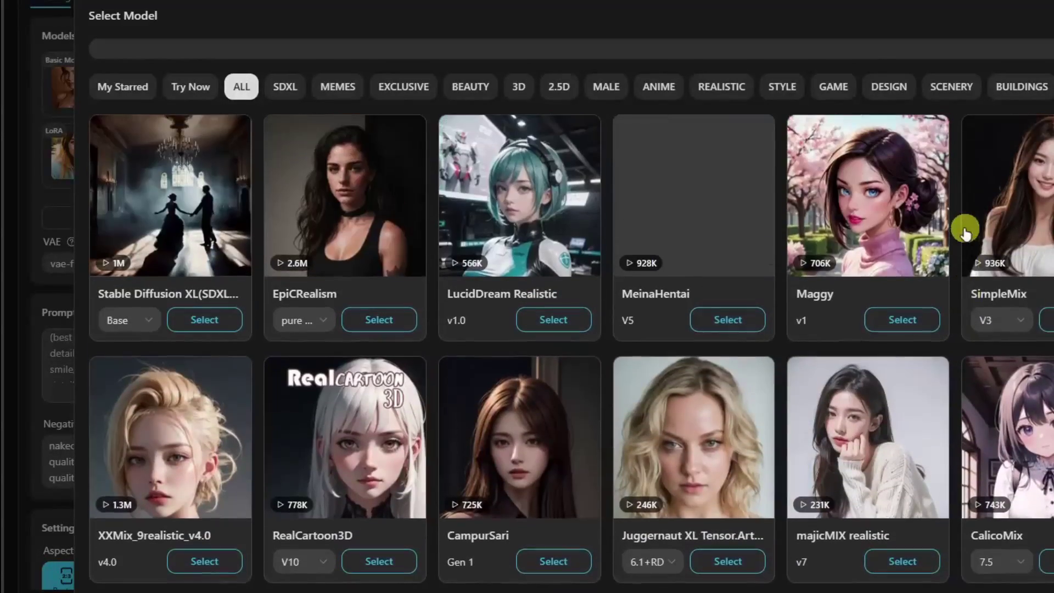
pyautogui.press('Escape')
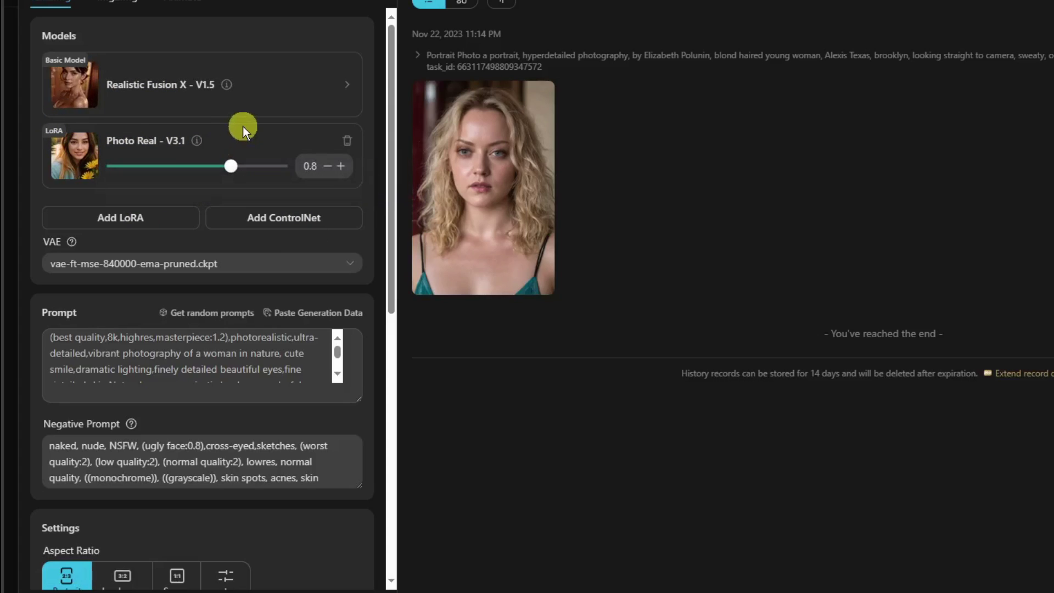
# Browse the VAE list and close it with vae-ft-mse-840000-ema-pruned.ckpt still chosen.
pyautogui.moveTo(228, 166)
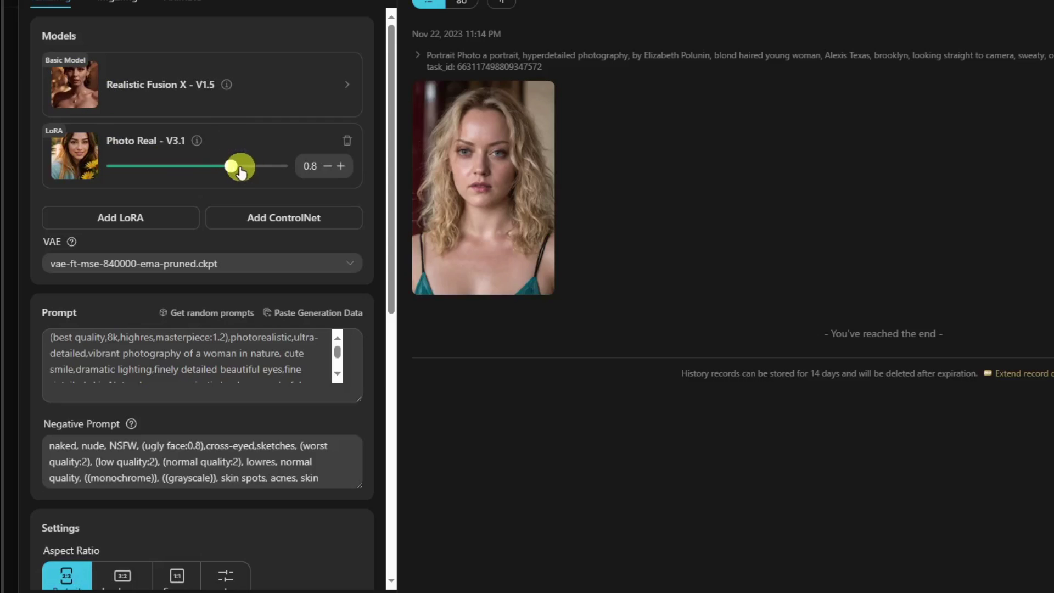
pyautogui.scroll(-2, 193, 197)
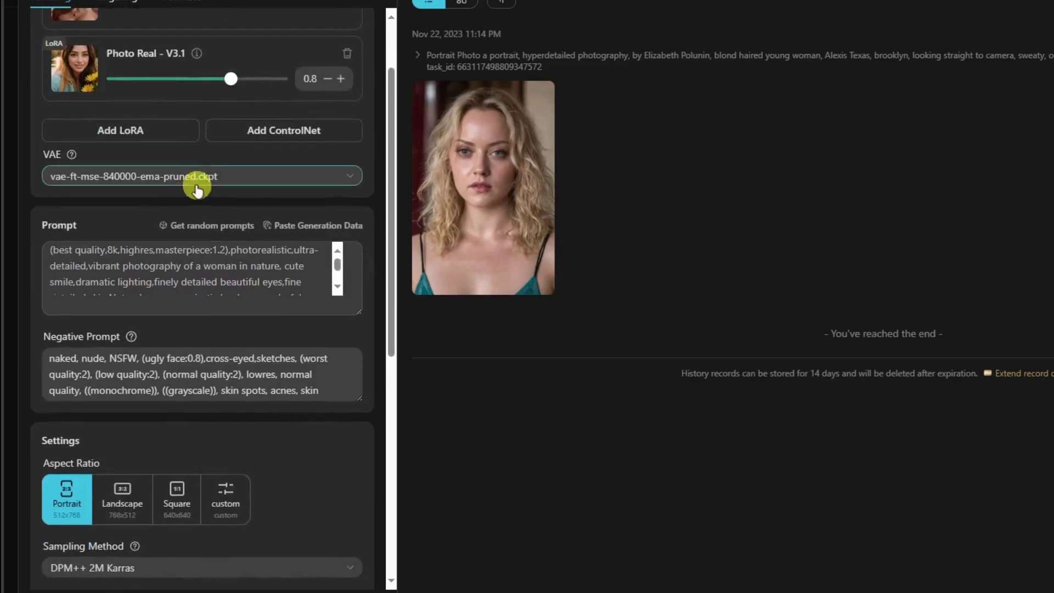
pyautogui.click(348, 173)
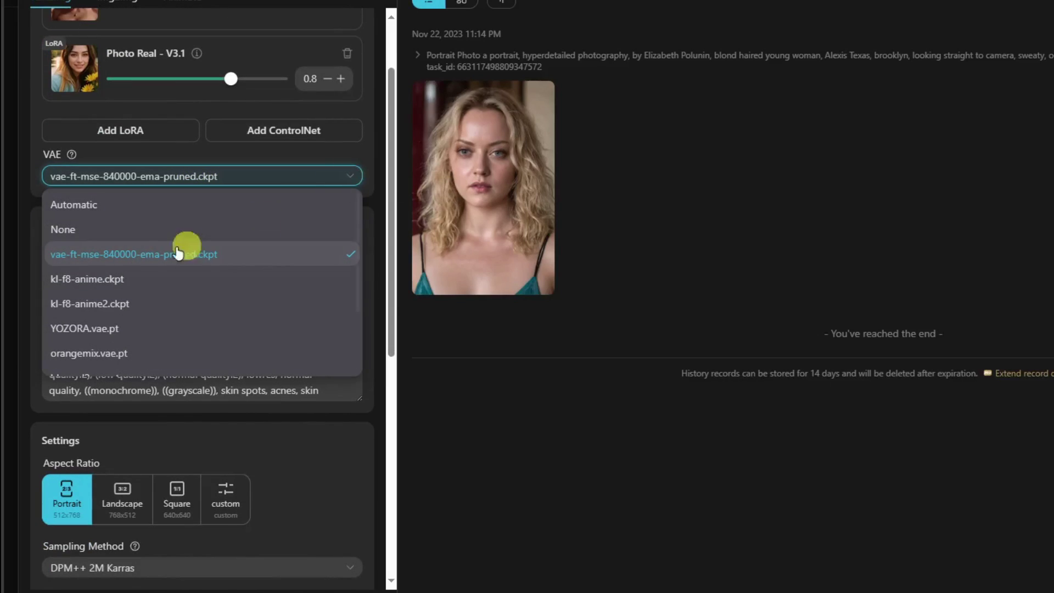
pyautogui.scroll(-2, 143, 304)
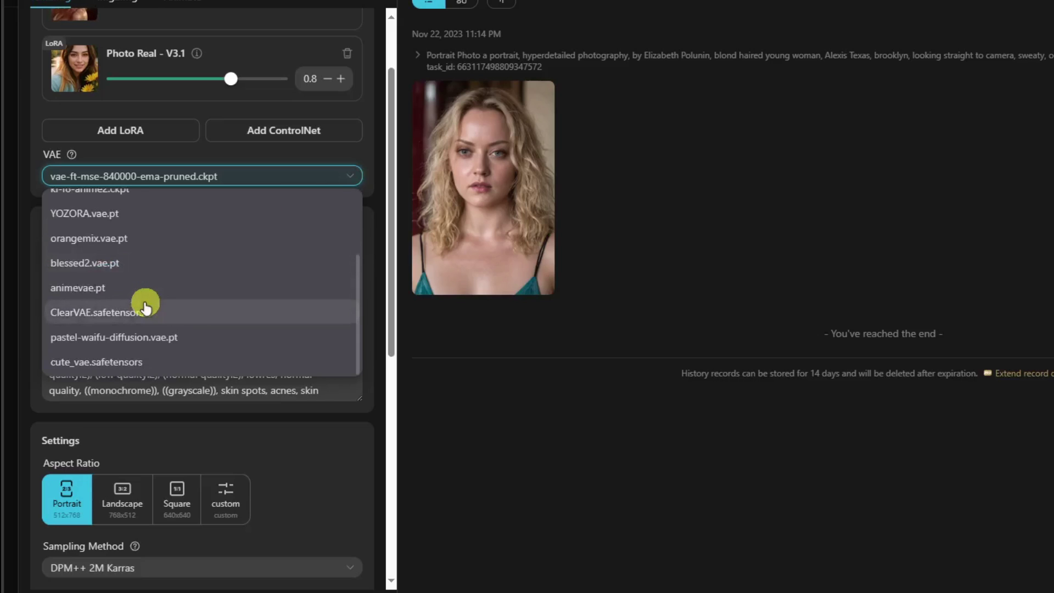
pyautogui.scroll(1, 144, 310)
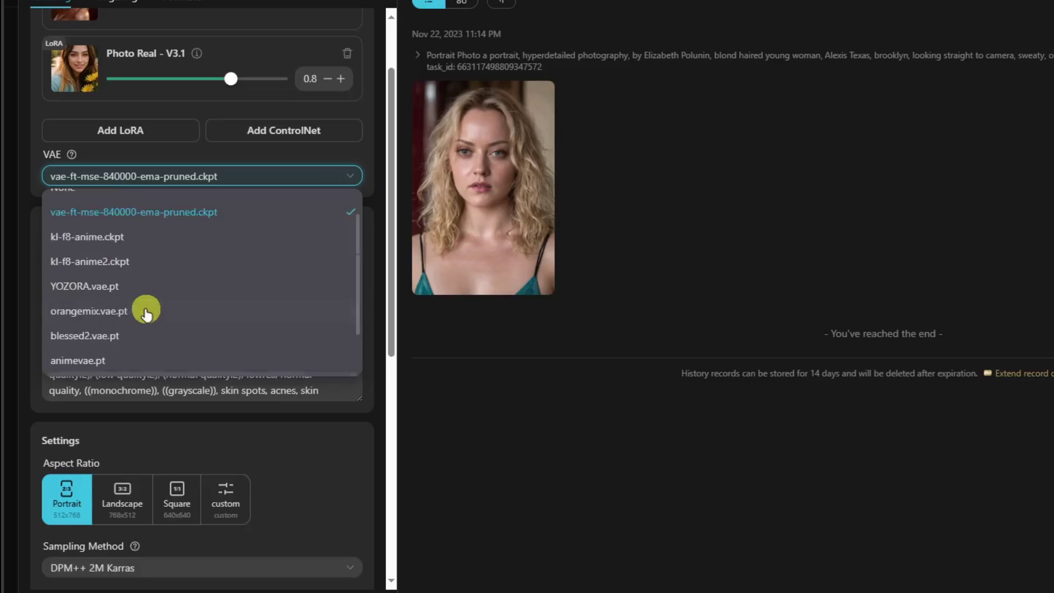
pyautogui.scroll(1, 142, 280)
pyautogui.scroll(-2, 142, 277)
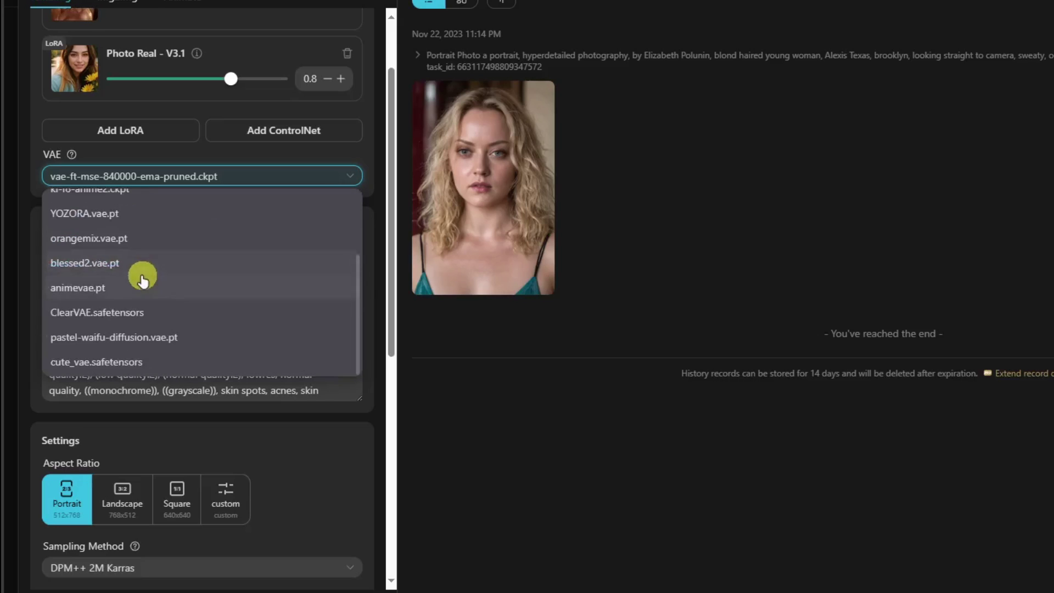
pyautogui.scroll(2, 145, 283)
pyautogui.scroll(-1, 145, 275)
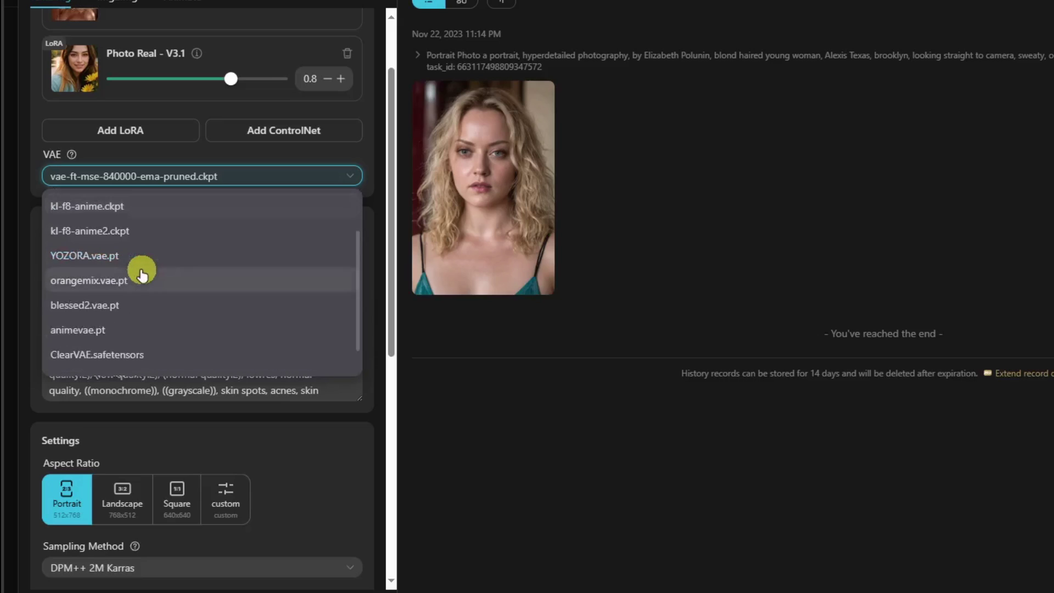
pyautogui.scroll(-1, 154, 261)
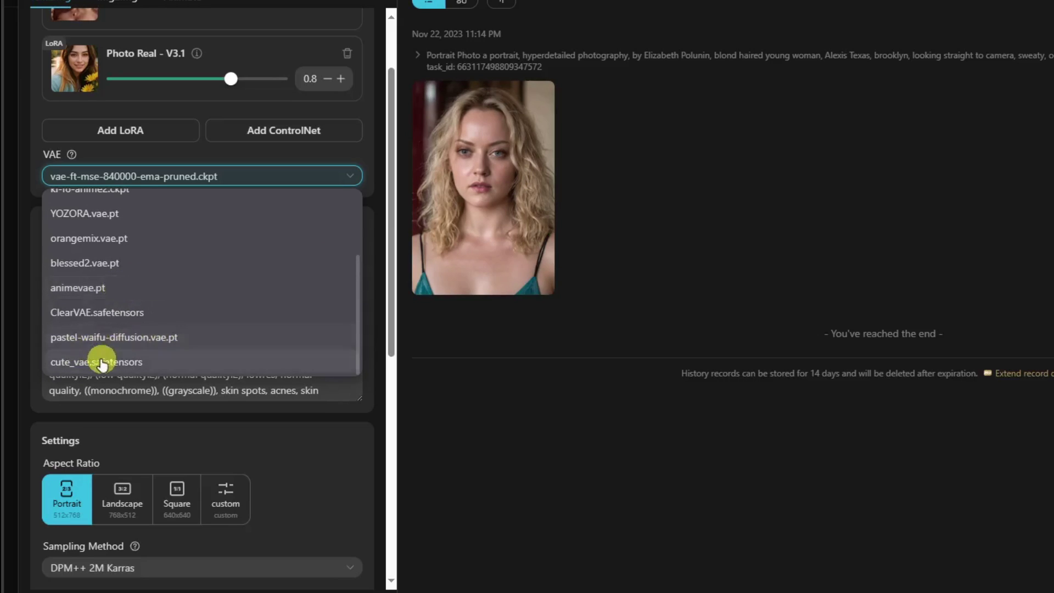
pyautogui.scroll(2, 112, 266)
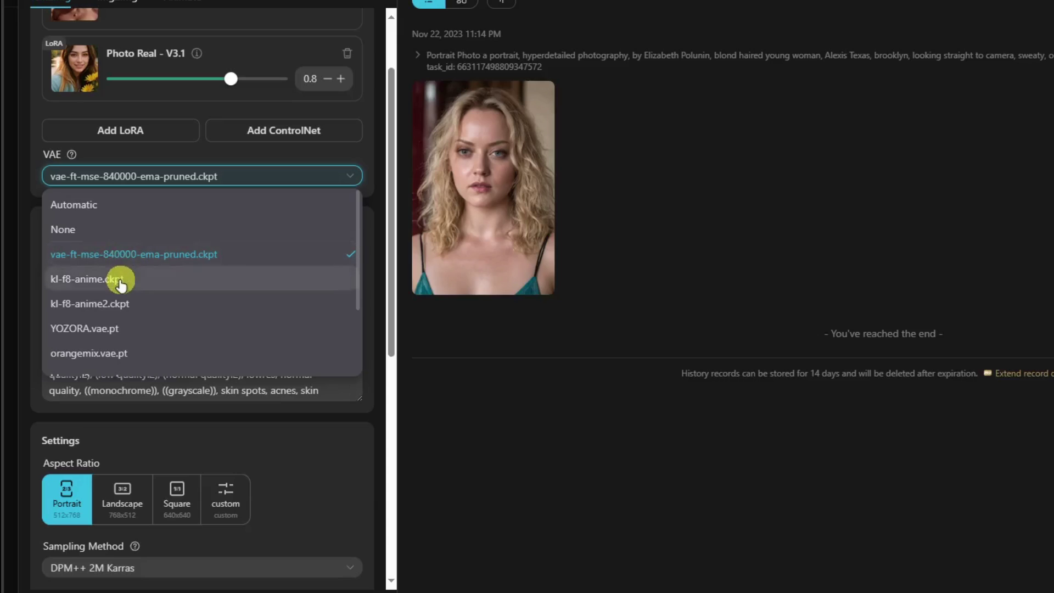
pyautogui.click(349, 175)
pyautogui.scroll(2, 247, 195)
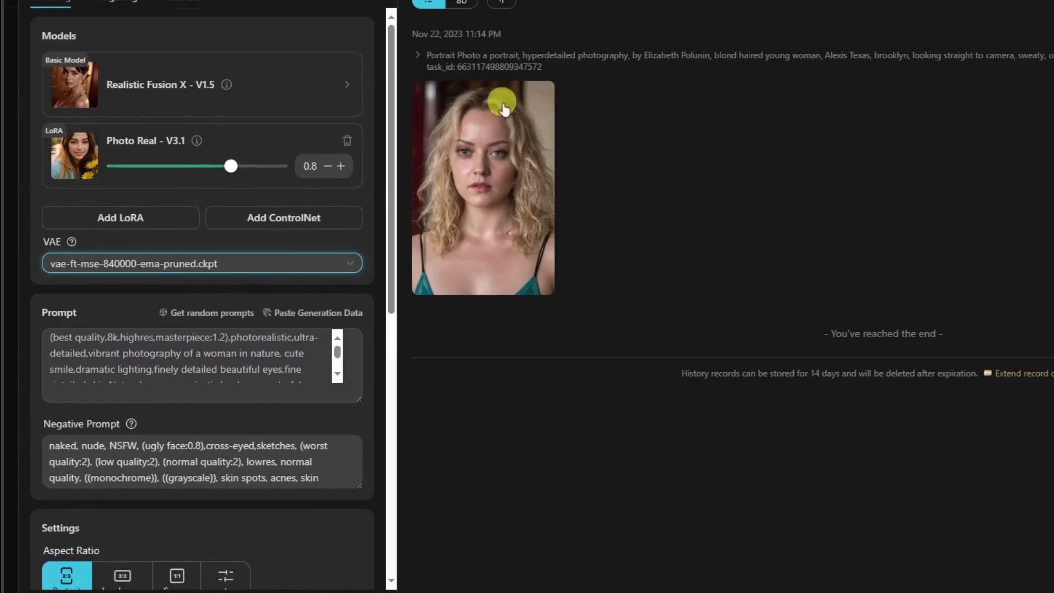
pyautogui.scroll(-2, 166, 174)
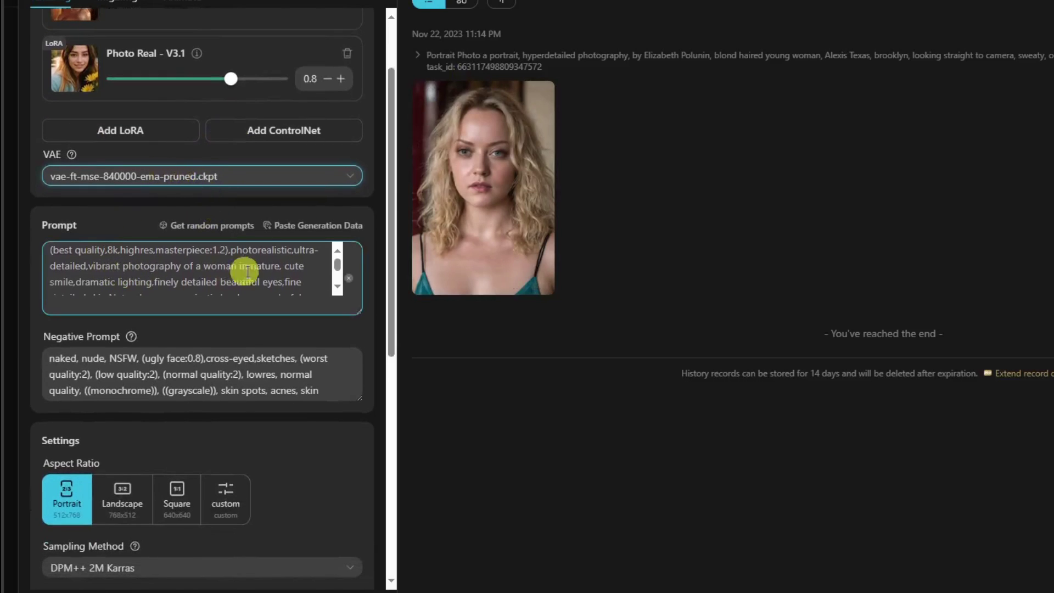
pyautogui.scroll(2, 155, 245)
pyautogui.scroll(-1, 207, 365)
pyautogui.scroll(-2, 308, 425)
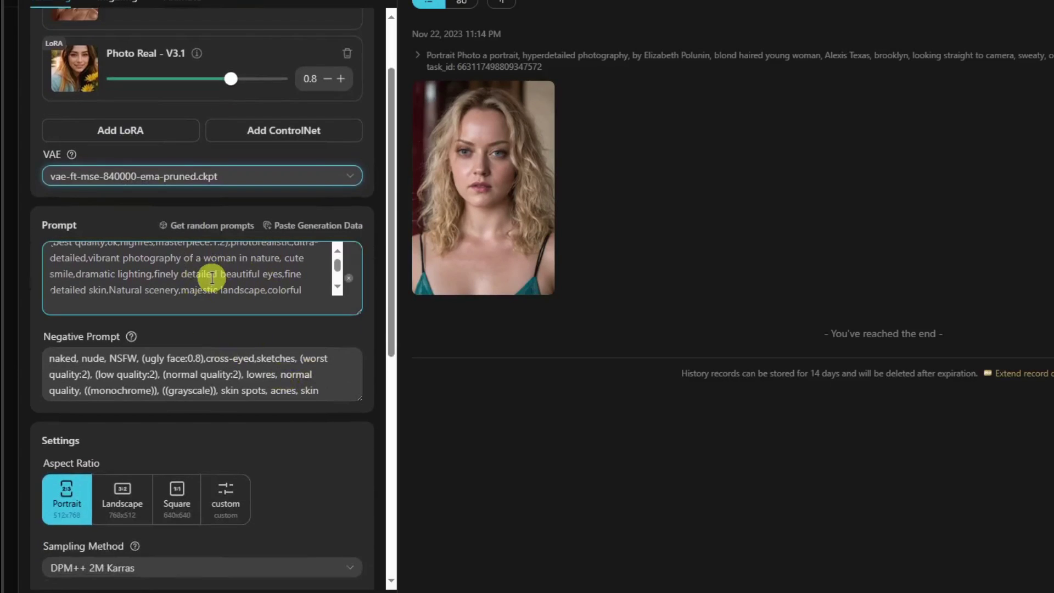
pyautogui.scroll(-2, 206, 368)
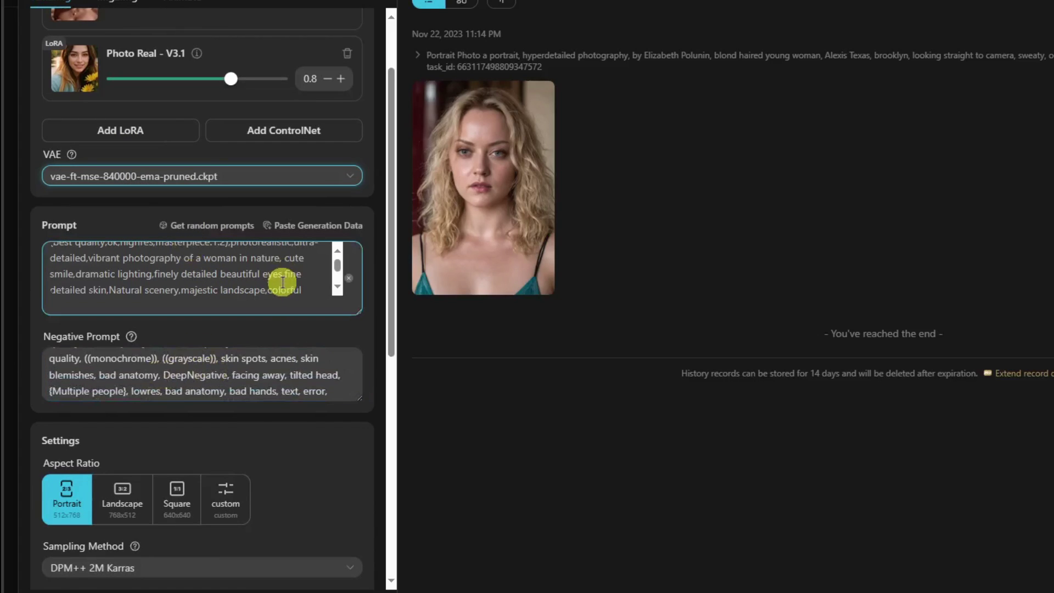
pyautogui.scroll(-1, 277, 287)
pyautogui.scroll(-2, 292, 330)
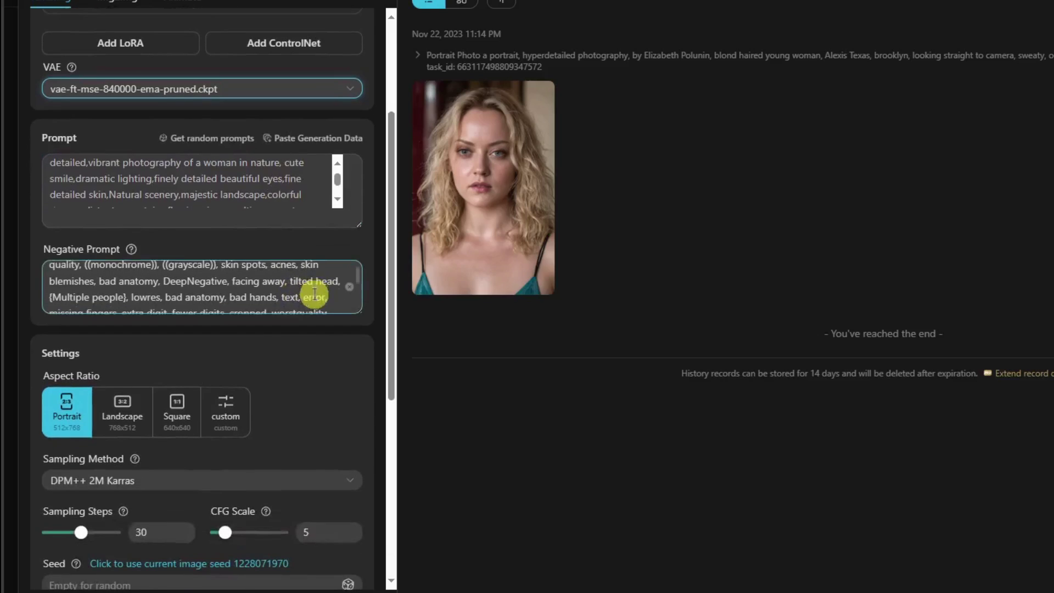
pyautogui.scroll(-2, 289, 348)
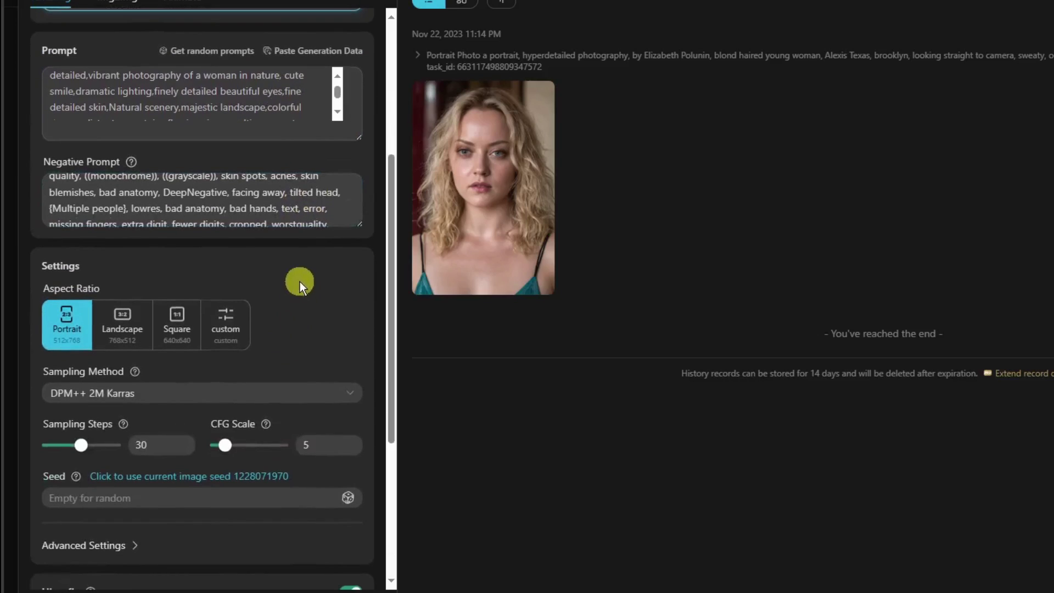
pyautogui.scroll(-2, 300, 281)
pyautogui.click(123, 230)
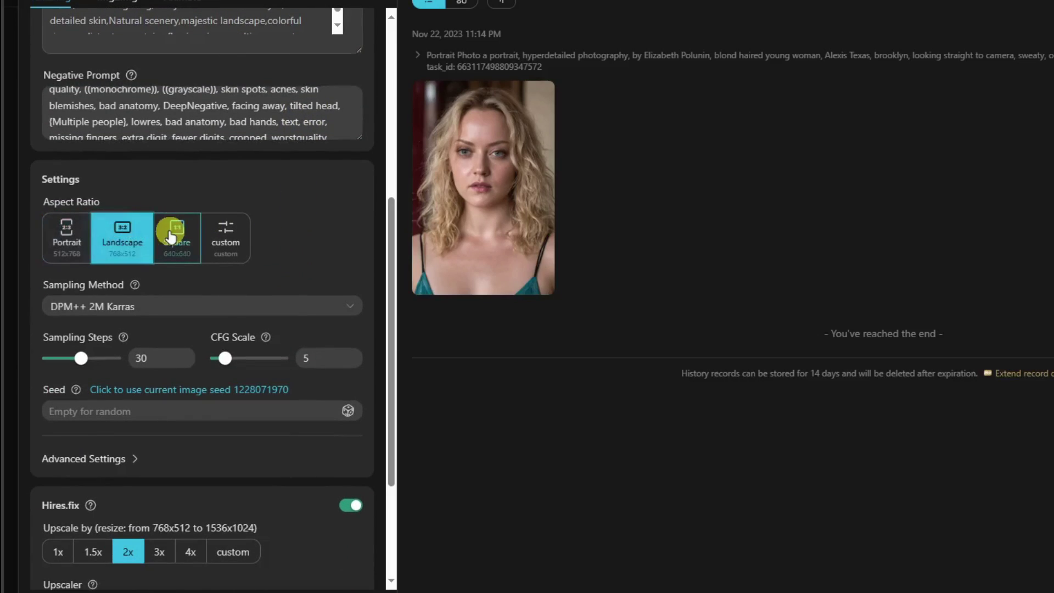
pyautogui.click(171, 235)
pyautogui.click(141, 238)
pyautogui.click(66, 236)
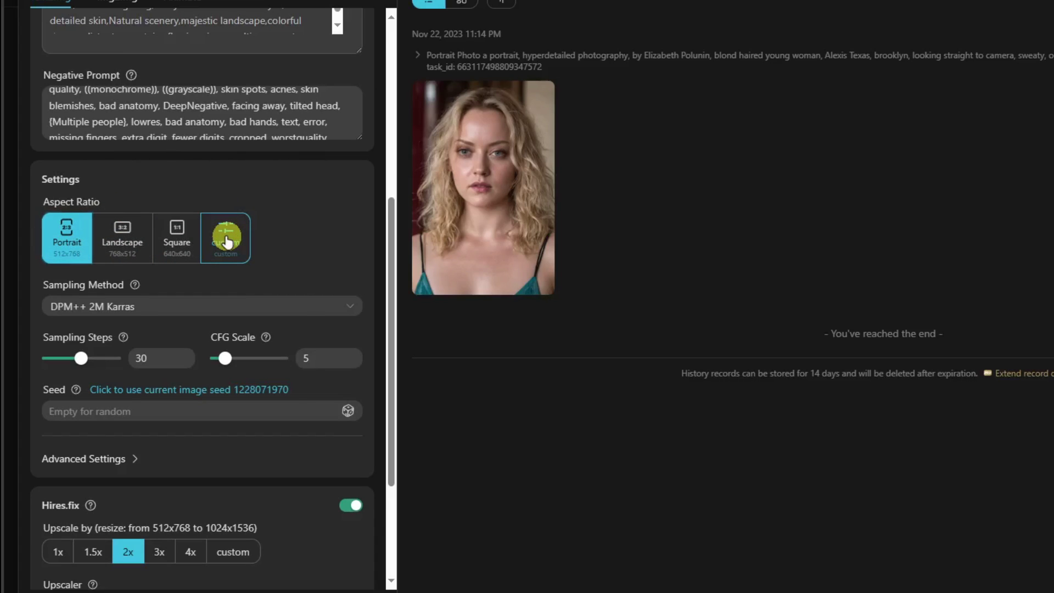
pyautogui.click(227, 242)
pyautogui.click(79, 306)
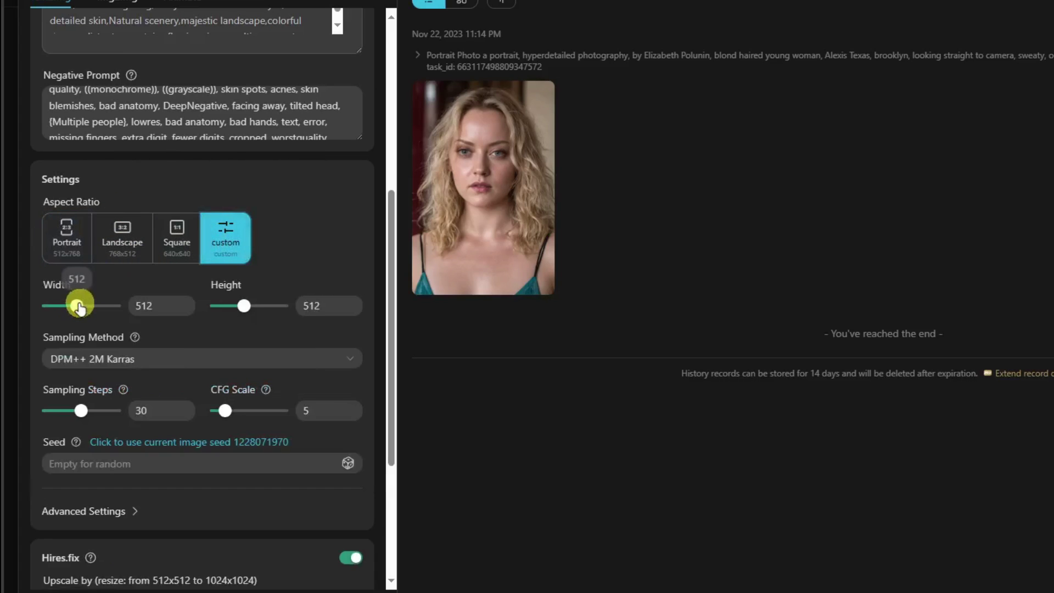
pyautogui.click(76, 235)
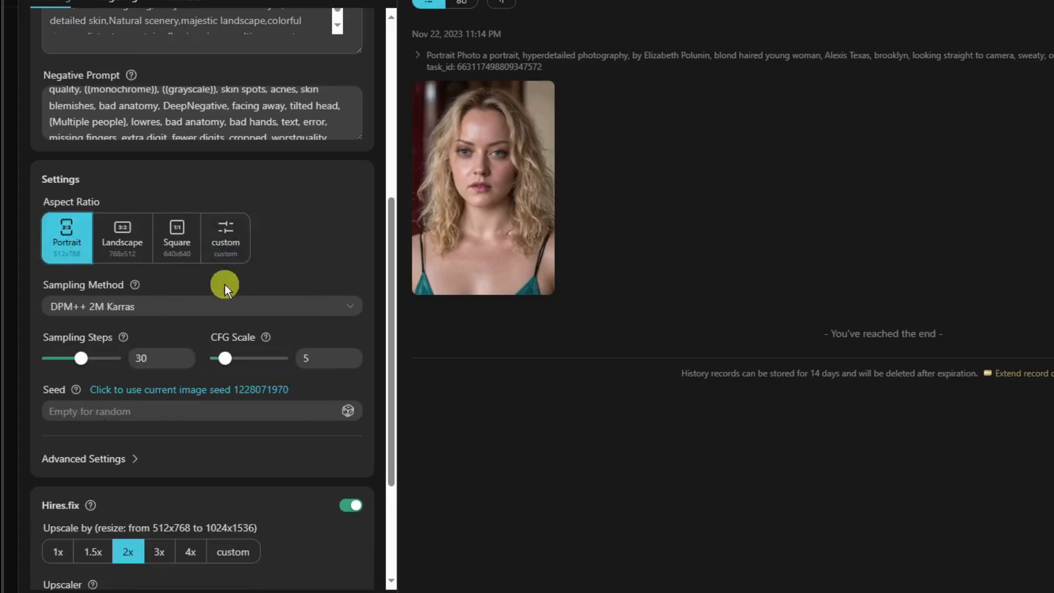
pyautogui.click(347, 308)
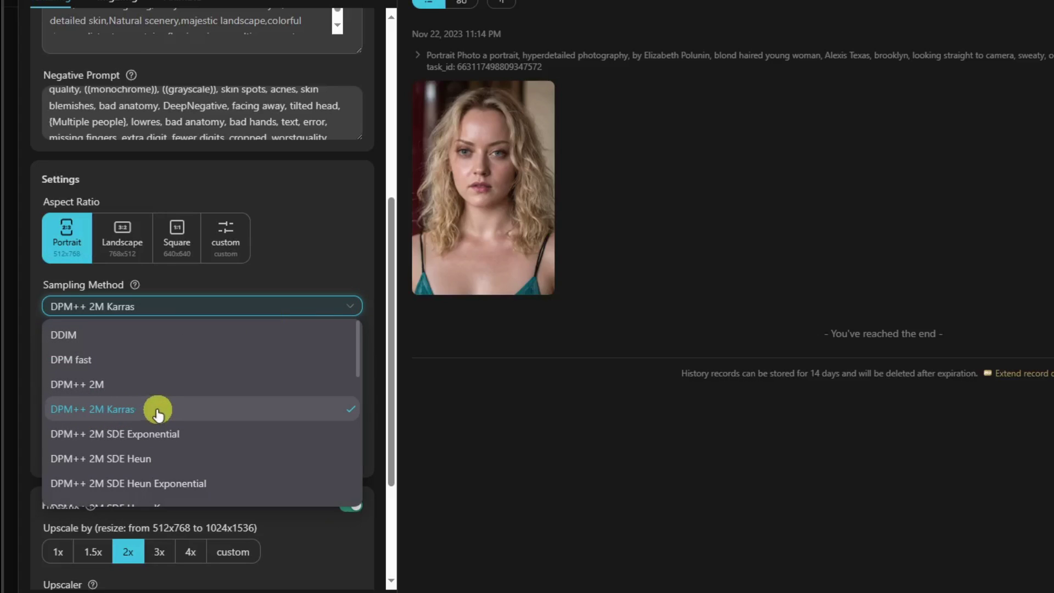
pyautogui.scroll(-3, 143, 409)
pyautogui.scroll(3, 148, 407)
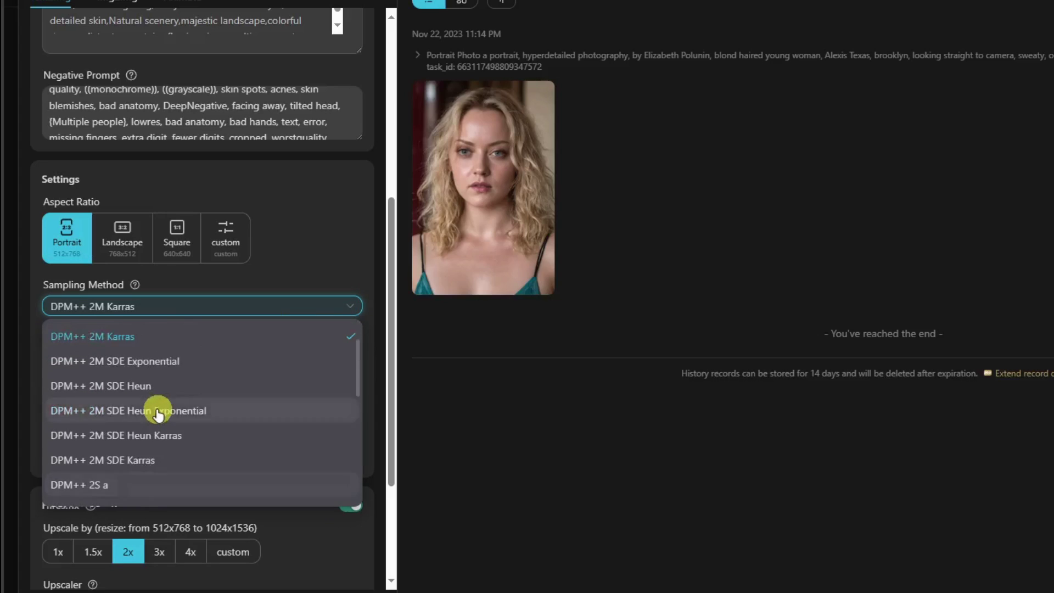
pyautogui.click(340, 253)
pyautogui.scroll(-2, 315, 246)
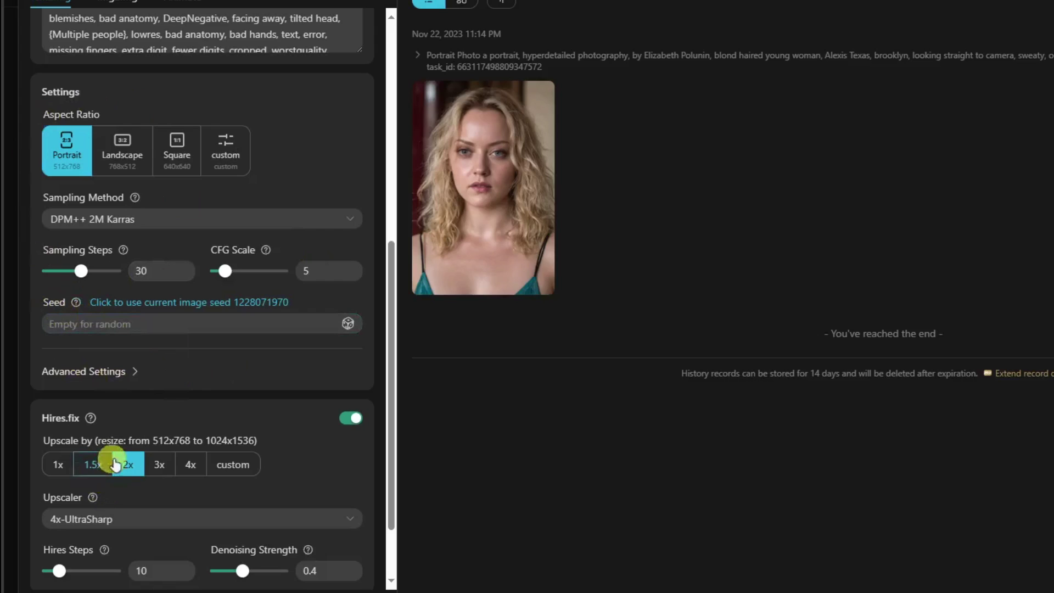
# Expand Advanced Settings and keep Clip Skip at 1 and ENSD at 0.
pyautogui.click(92, 323)
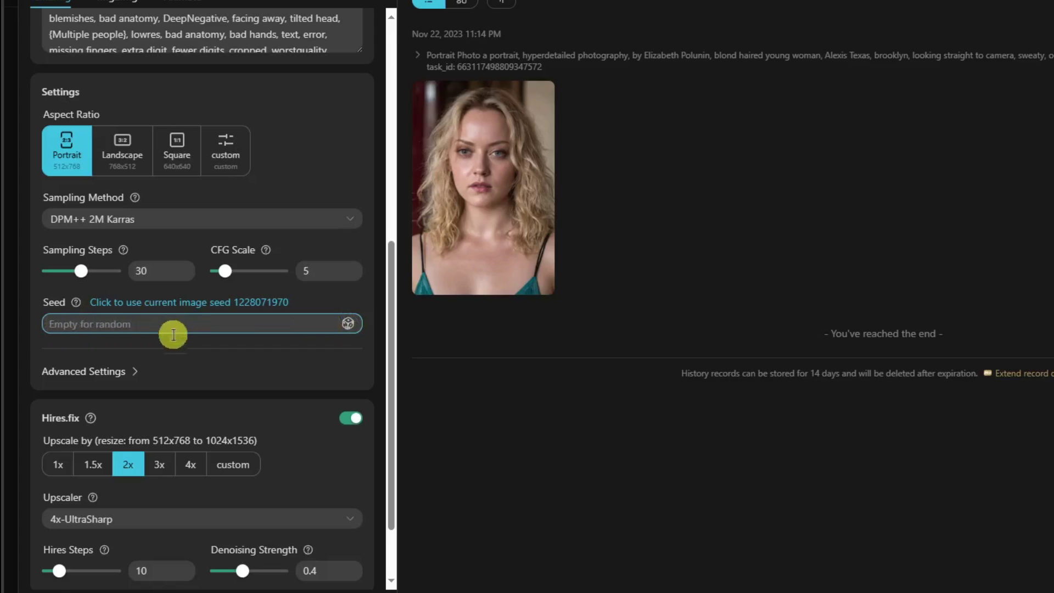
pyautogui.click(123, 374)
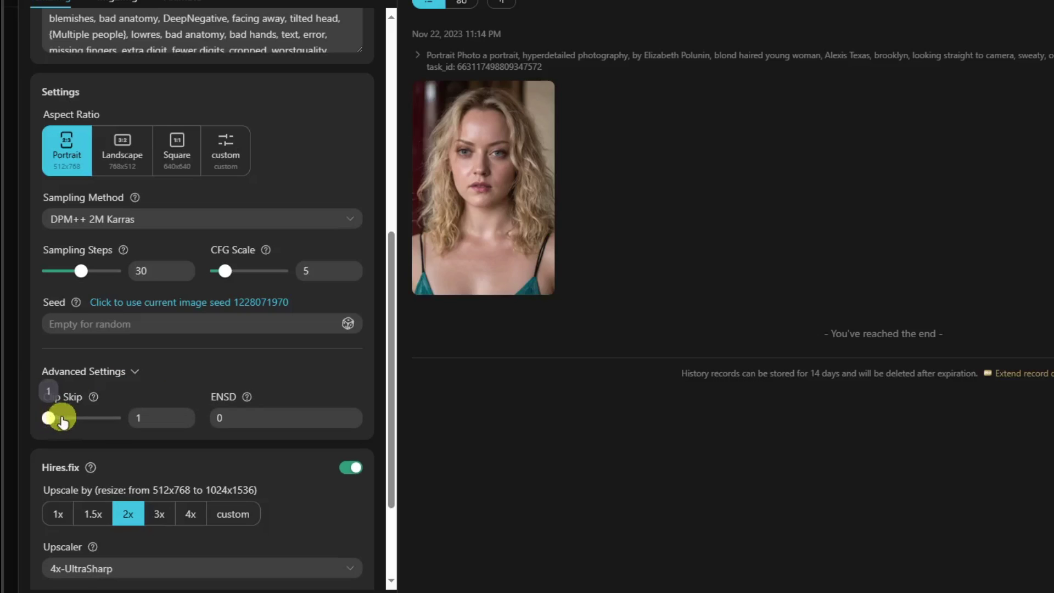
pyautogui.click(140, 422)
pyautogui.press('BackSpace')
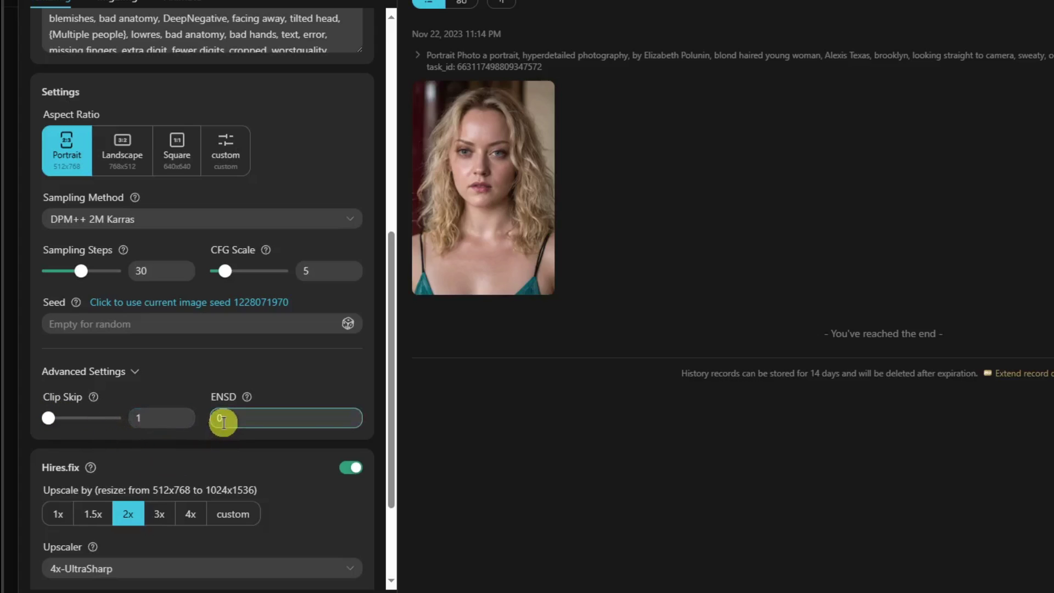
pyautogui.click(192, 444)
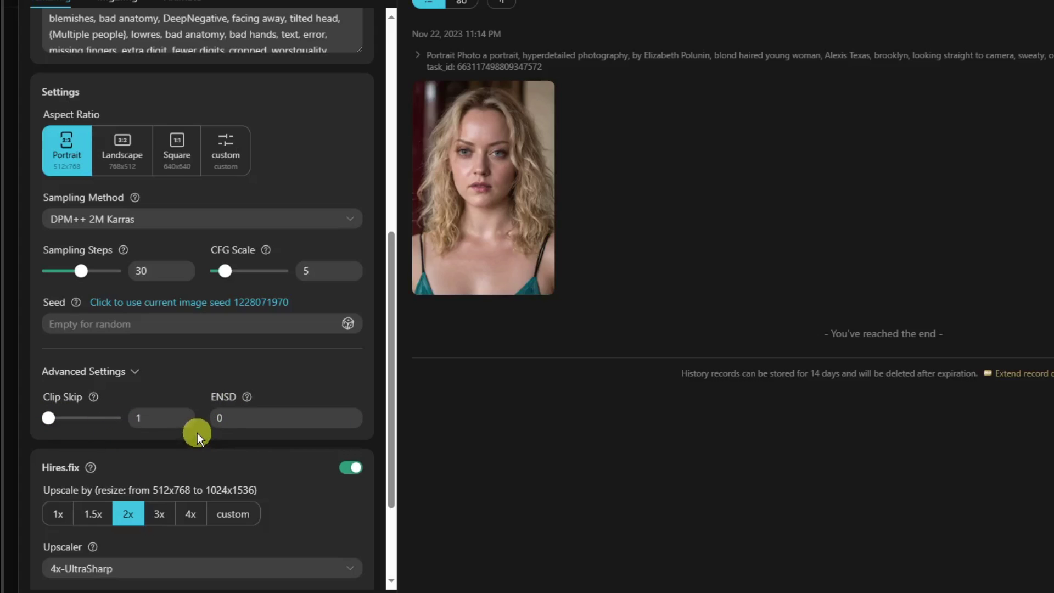
# Set Hires.fix to 2x with the ESRGAN_4x upscaler, keeping 10 steps and 0.4 denoising.
pyautogui.scroll(-3, 197, 432)
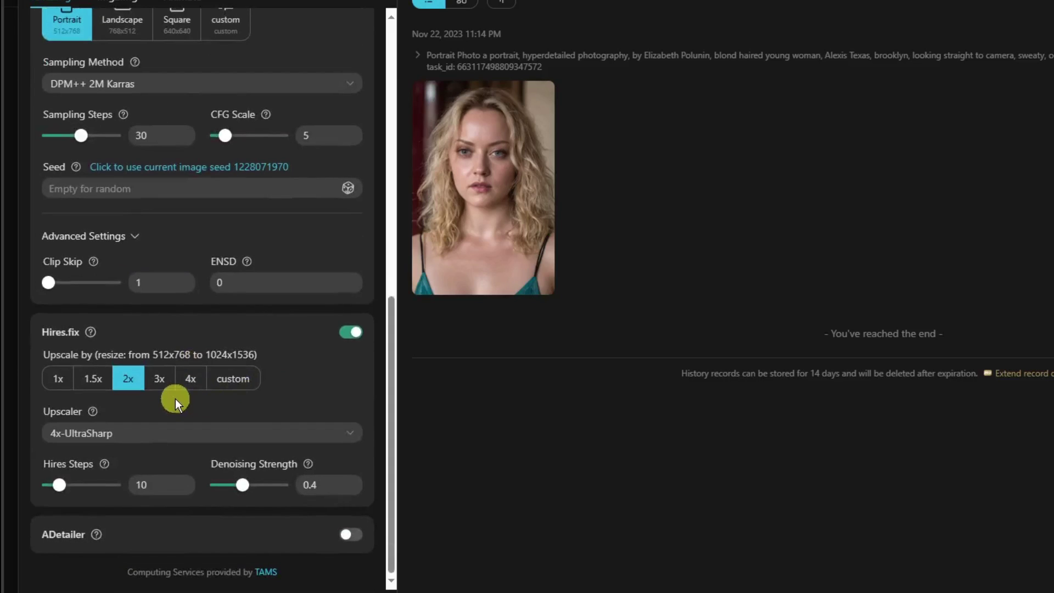
pyautogui.click(238, 383)
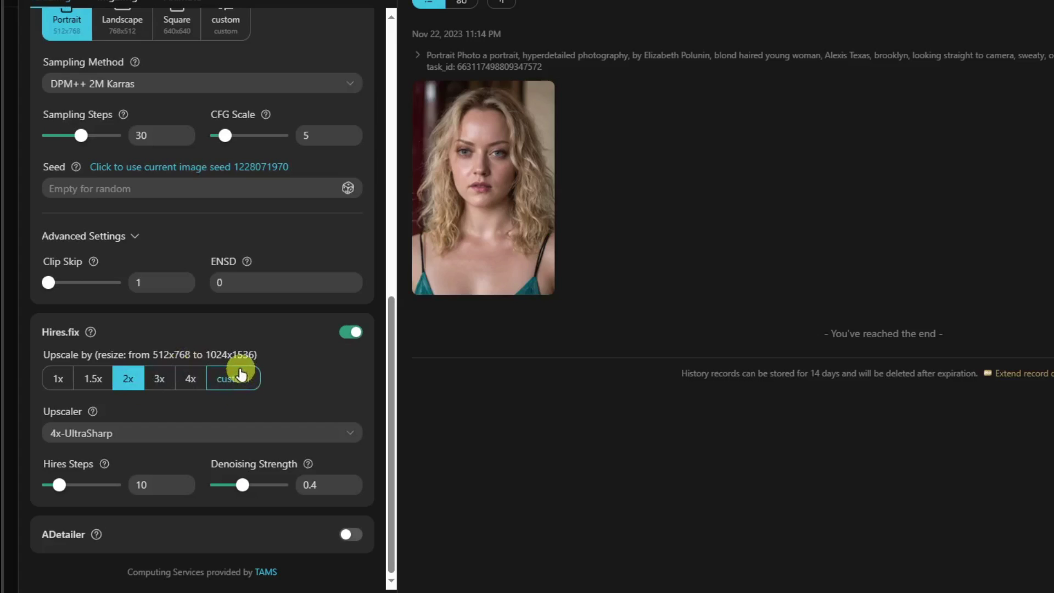
pyautogui.click(101, 378)
pyautogui.click(131, 382)
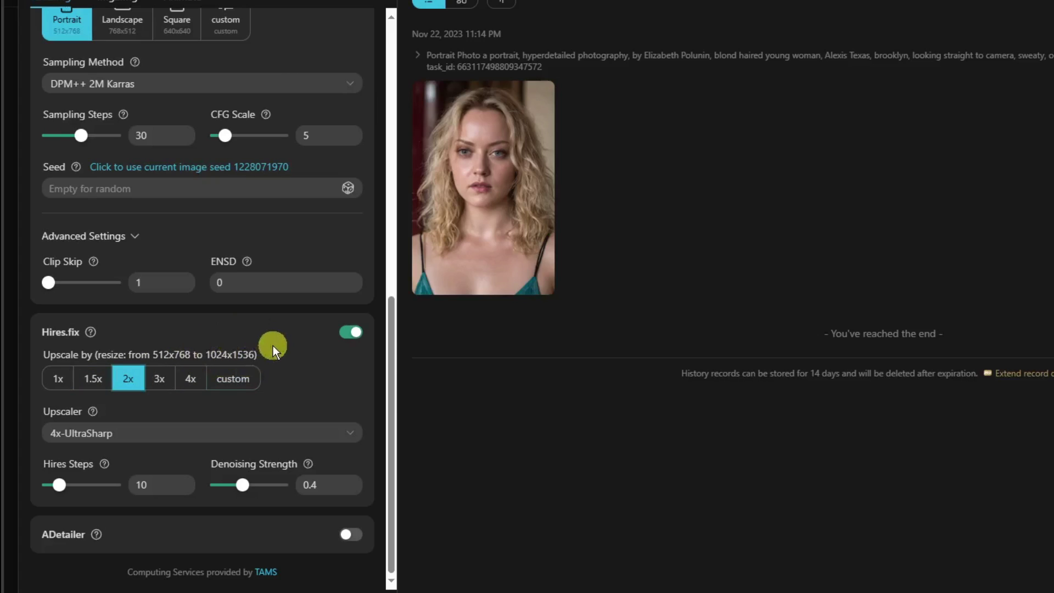
pyautogui.click(140, 382)
pyautogui.click(348, 437)
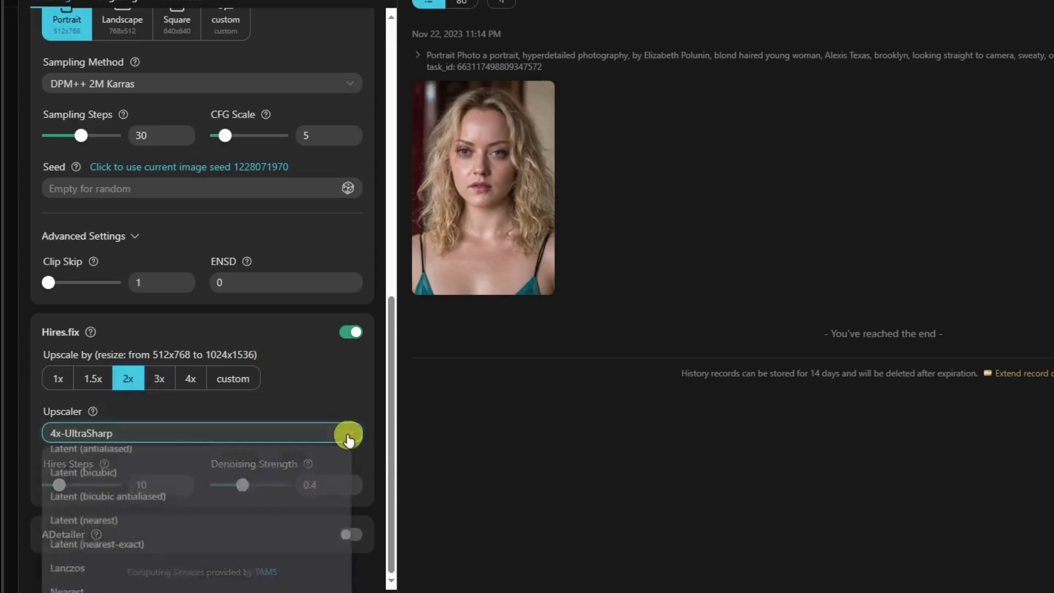
pyautogui.scroll(-2, 150, 527)
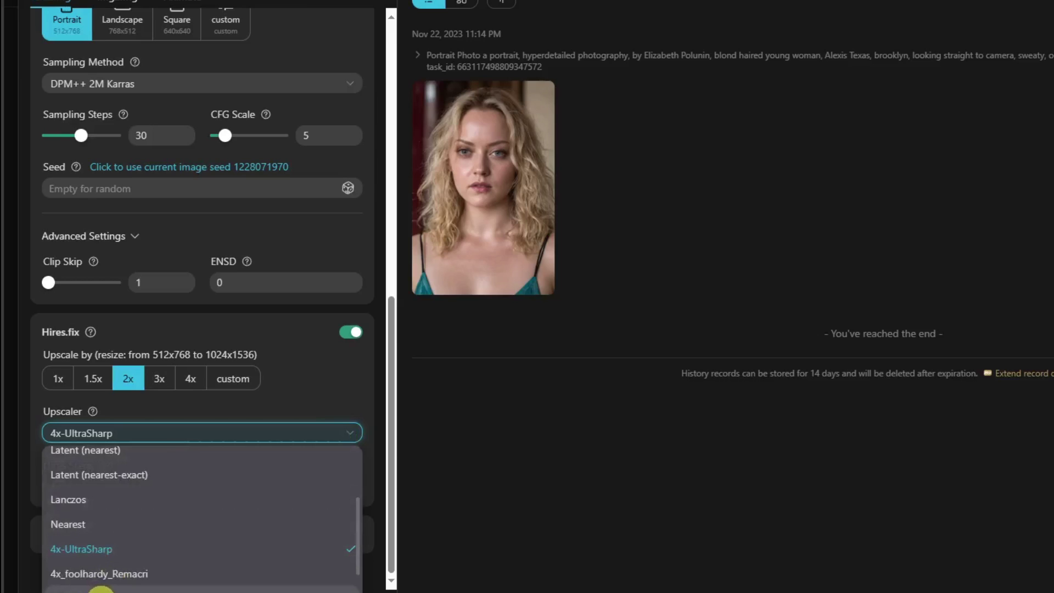
pyautogui.click(125, 590)
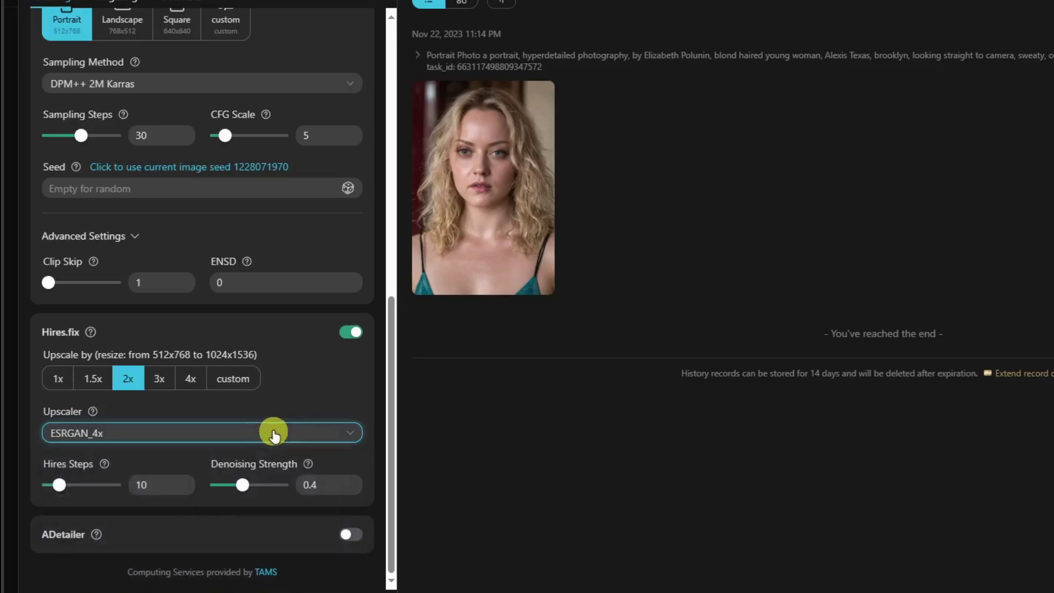
pyautogui.moveTo(57, 486)
pyautogui.click(314, 487)
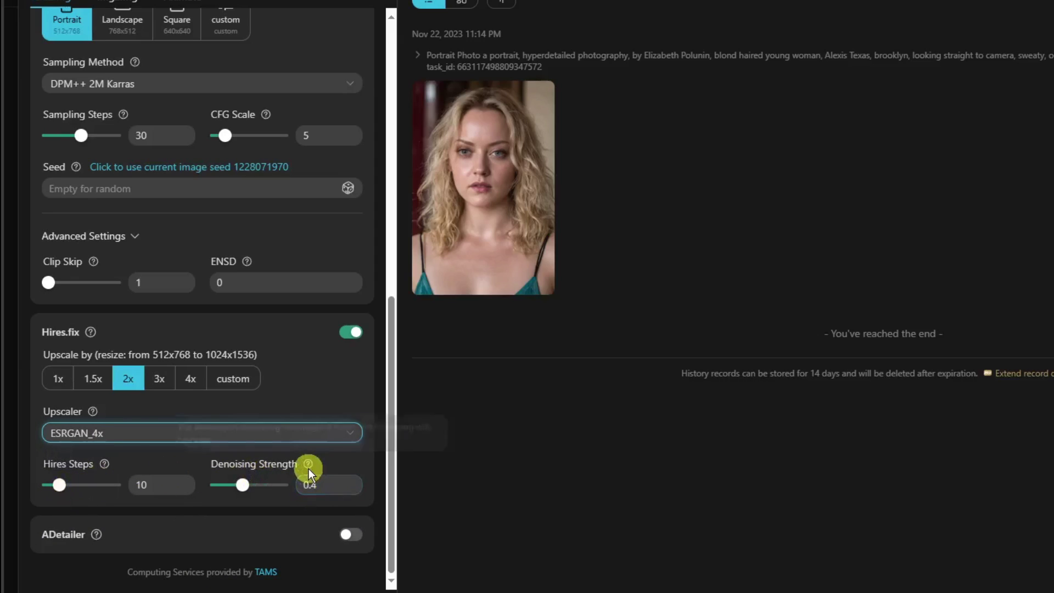
pyautogui.scroll(8, 190, 450)
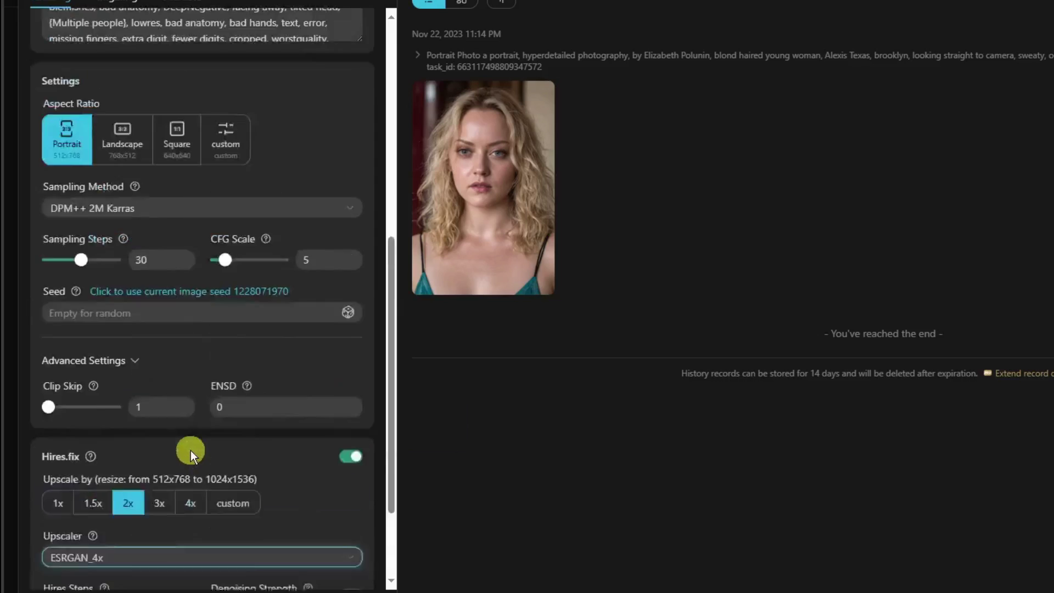
# Switch ADetailer off after briefly enabling it and viewing its prompt field.
pyautogui.scroll(-8, 235, 466)
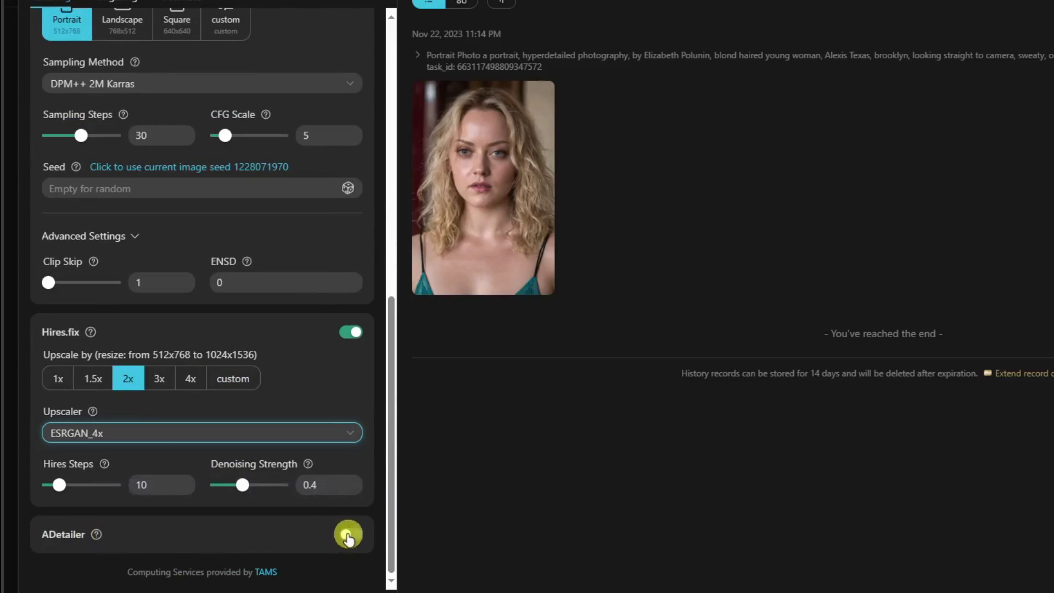
pyautogui.moveTo(96, 537)
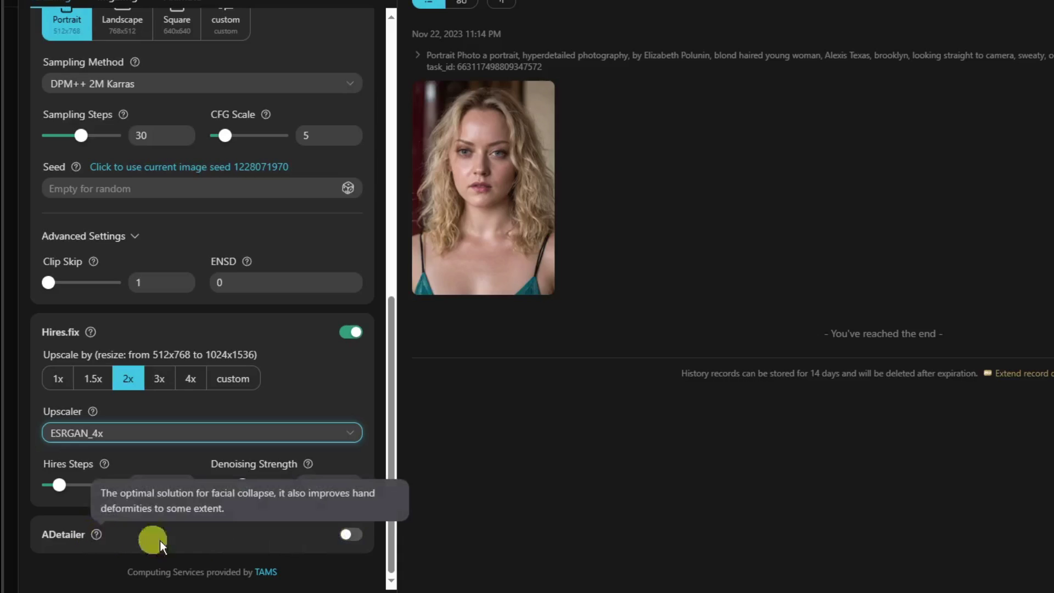
pyautogui.click(352, 537)
pyautogui.scroll(-5, 241, 469)
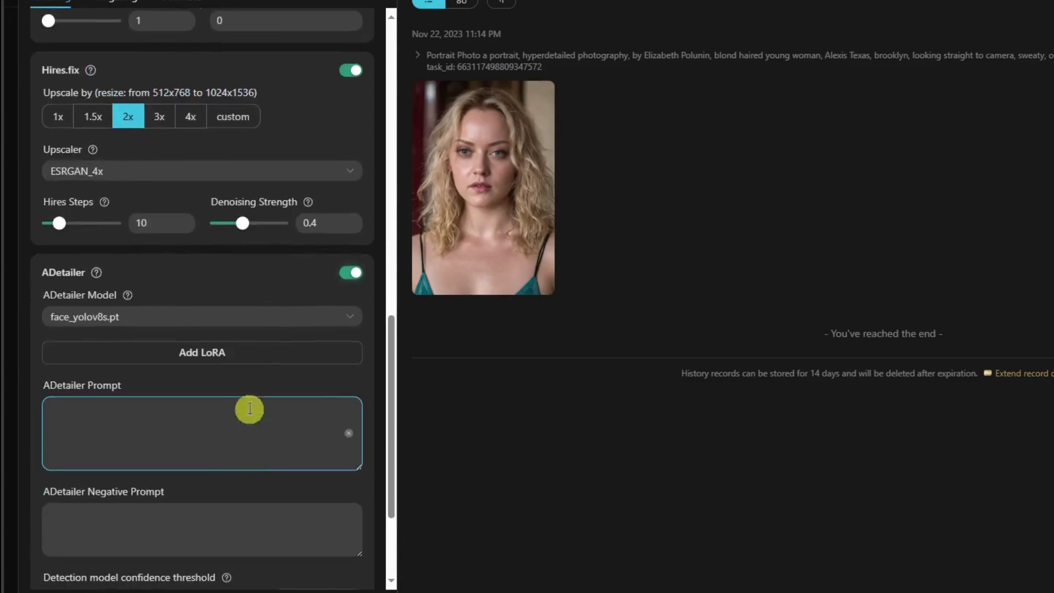
pyautogui.click(269, 417)
pyautogui.scroll(-3, 266, 403)
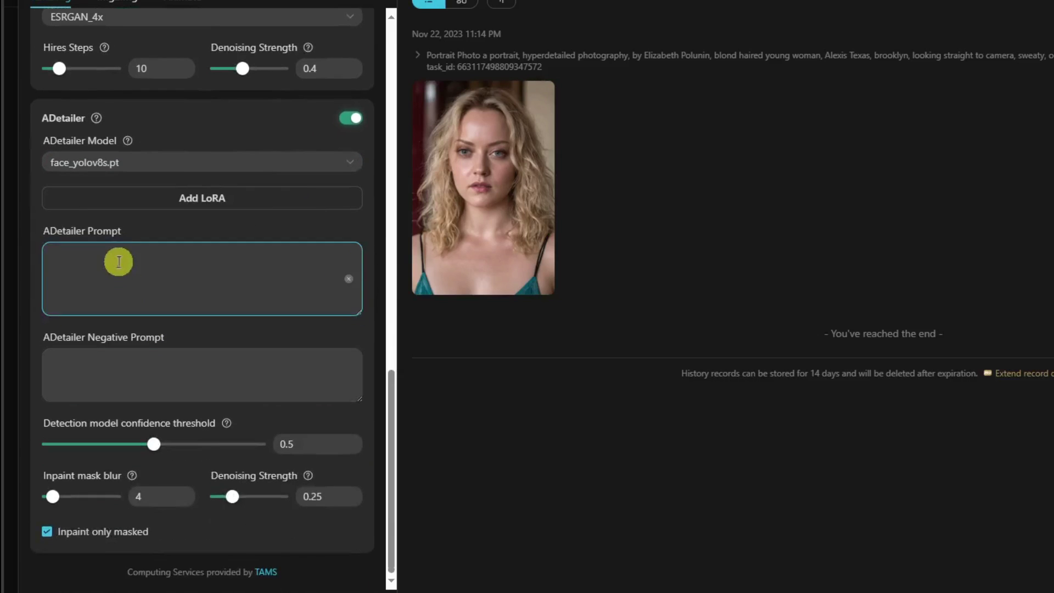
pyautogui.click(233, 201)
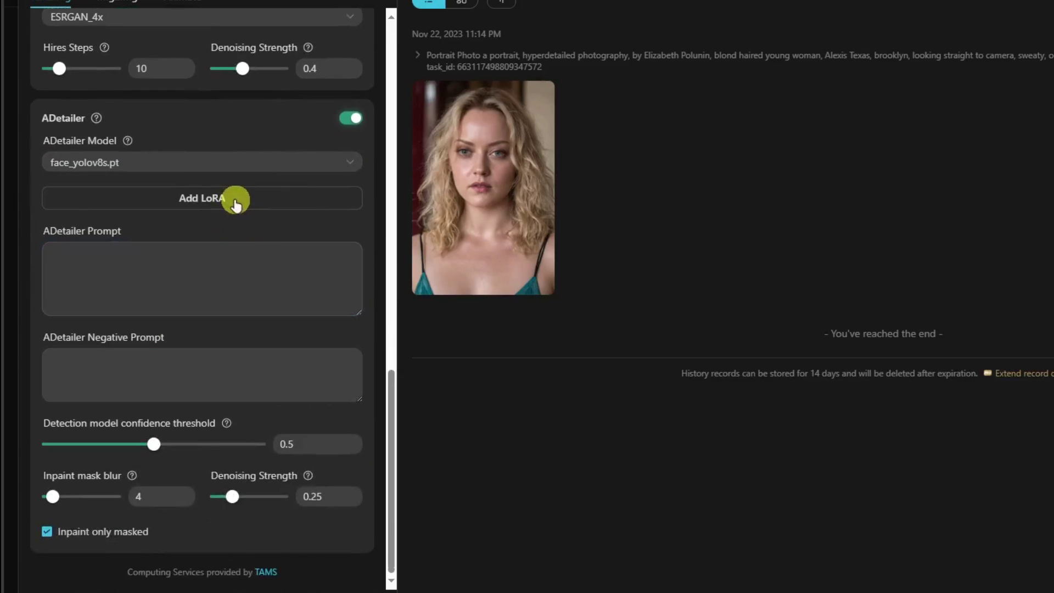
pyautogui.scroll(18, 240, 417)
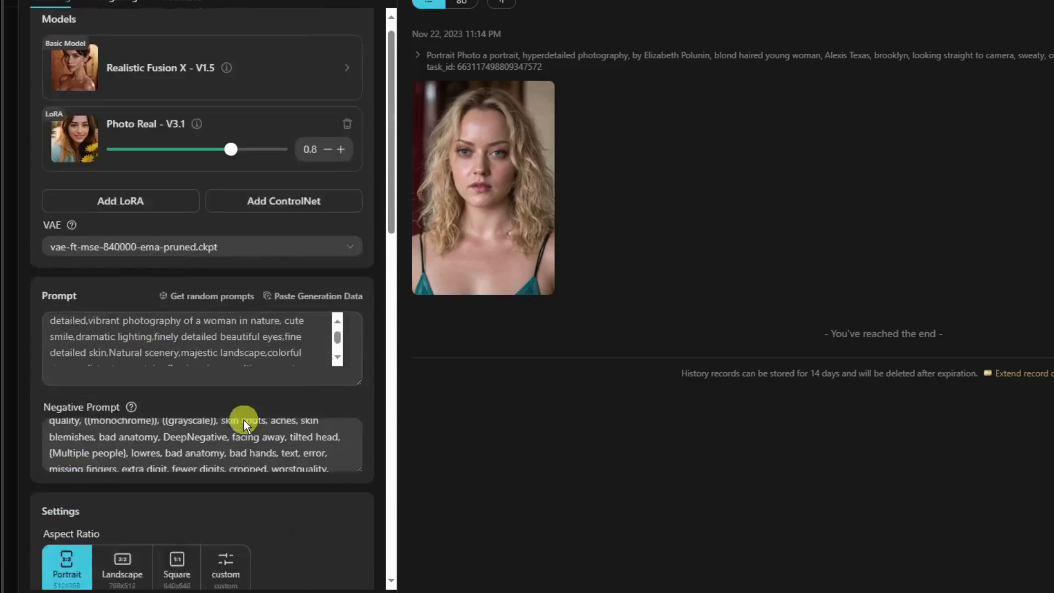
pyautogui.scroll(-10, 187, 286)
pyautogui.scroll(-9, 195, 302)
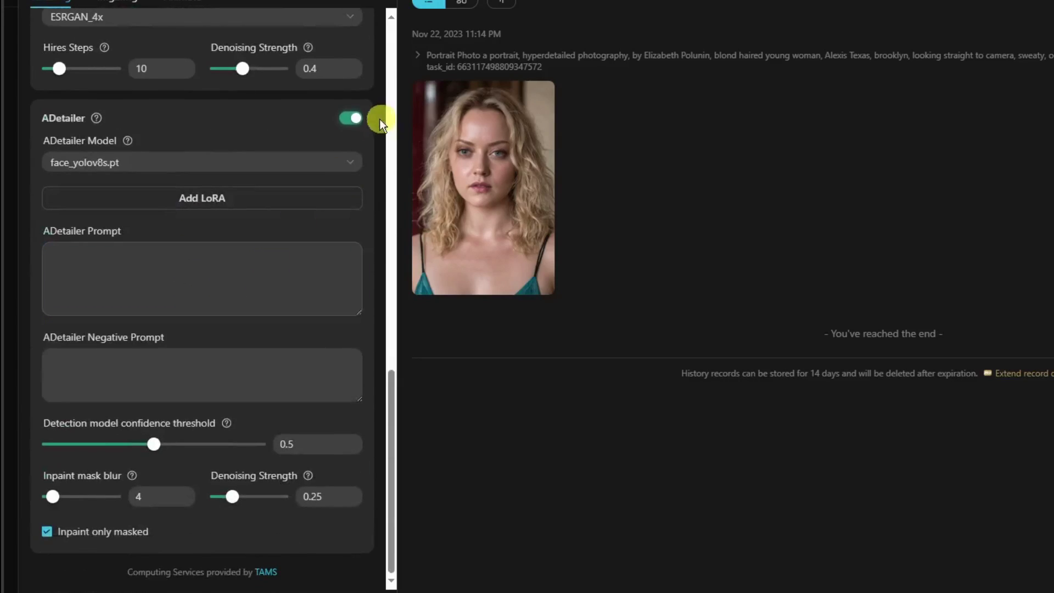
pyautogui.click(356, 121)
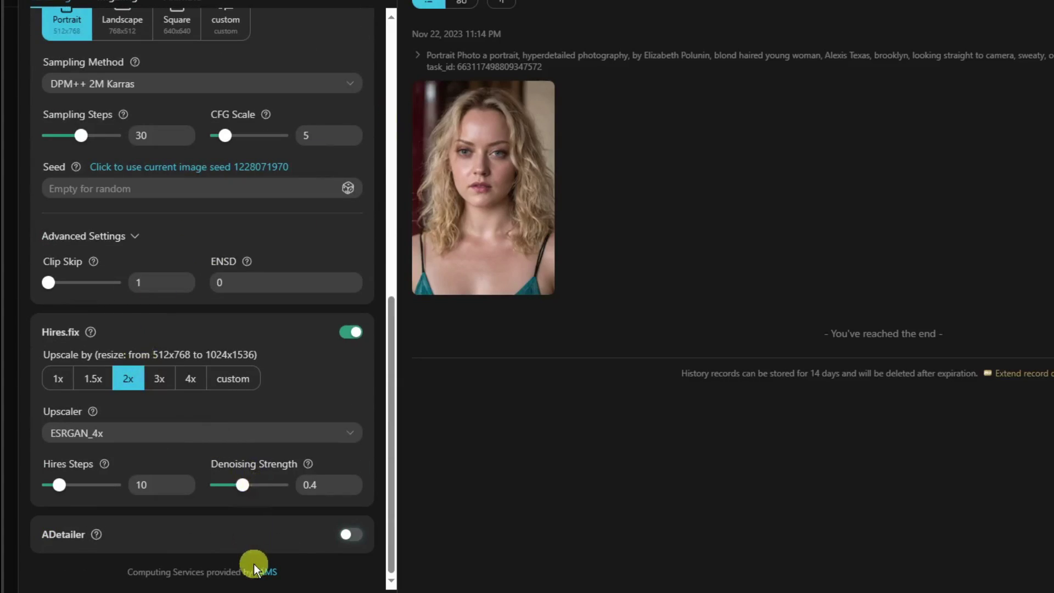
# Choose 2 images as the count and launch the Text2Img batch.
pyautogui.click(60, 588)
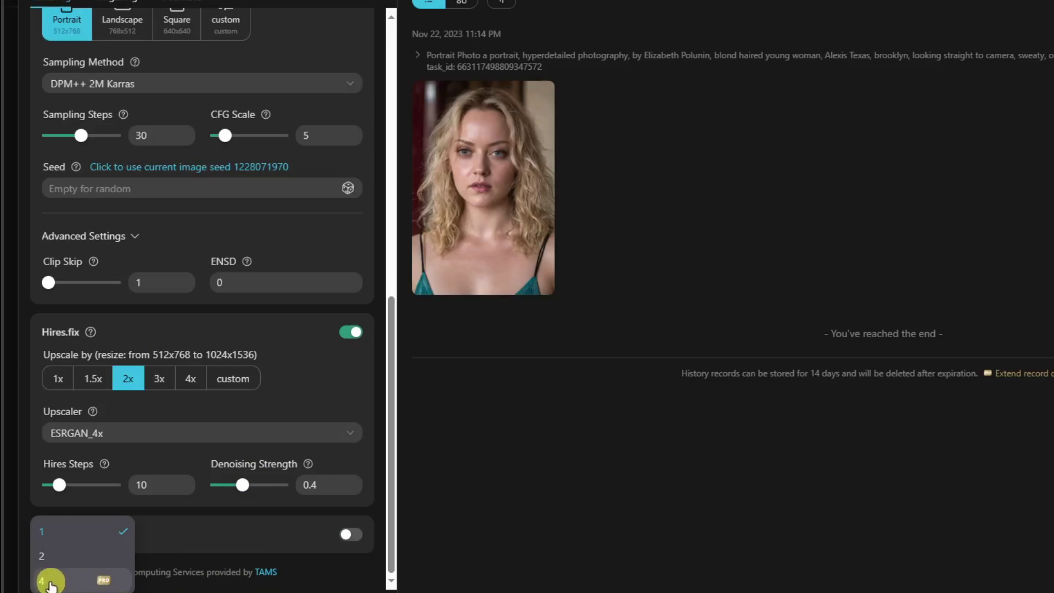
pyautogui.click(53, 557)
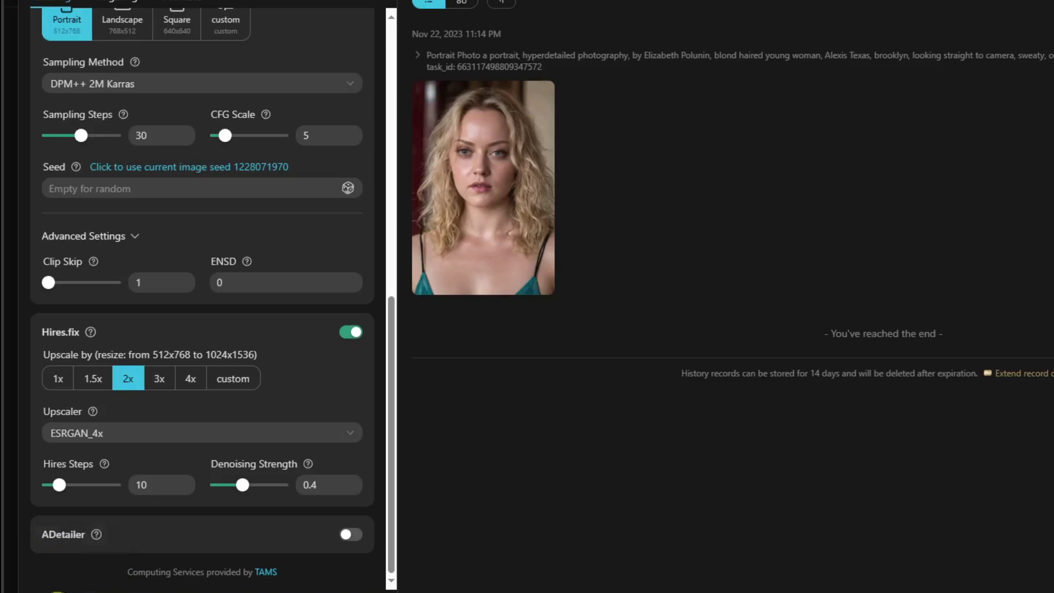
pyautogui.click(194, 560)
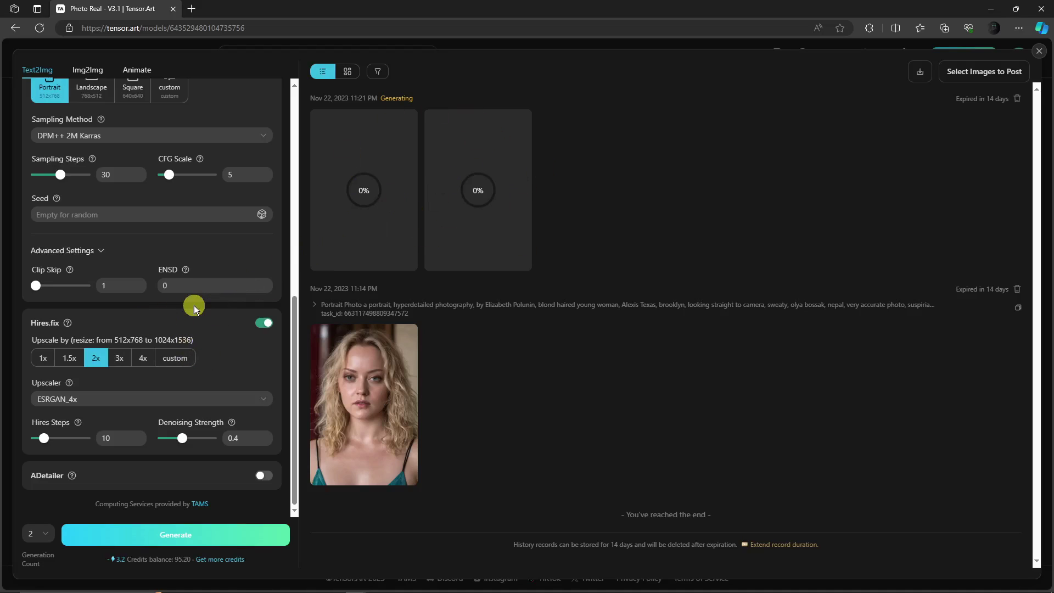
# Switch to Img2Img and upload 'sample' from the Desktop as the source portrait.
pyautogui.scroll(8, 193, 301)
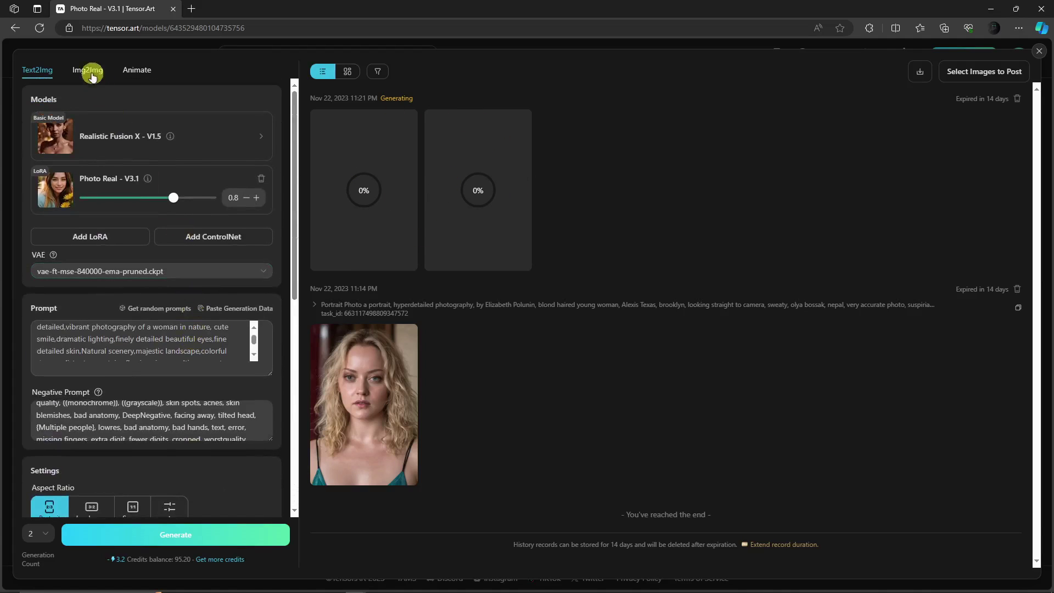
pyautogui.click(89, 71)
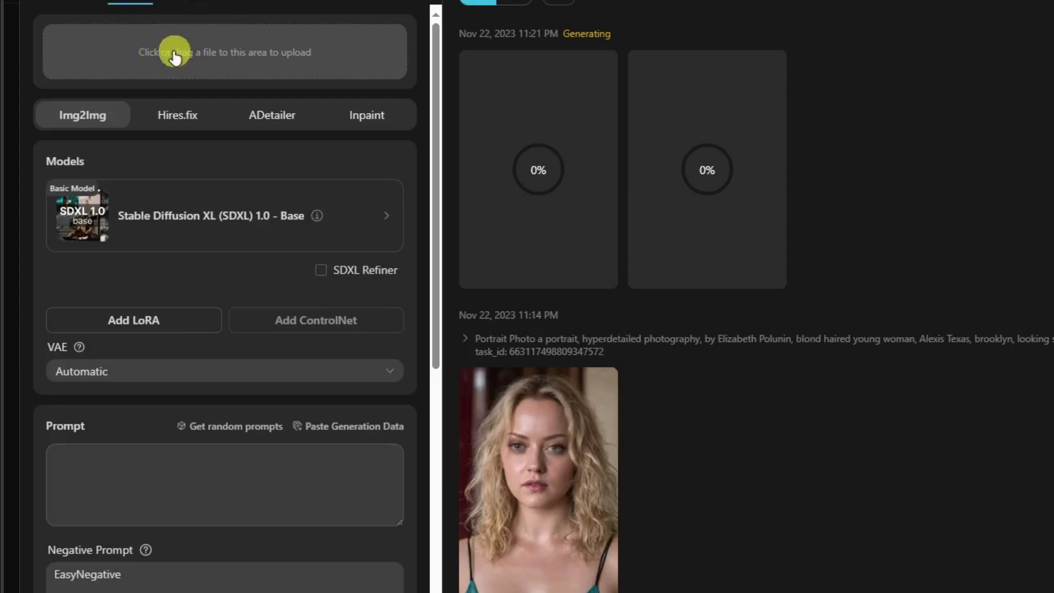
pyautogui.click(199, 54)
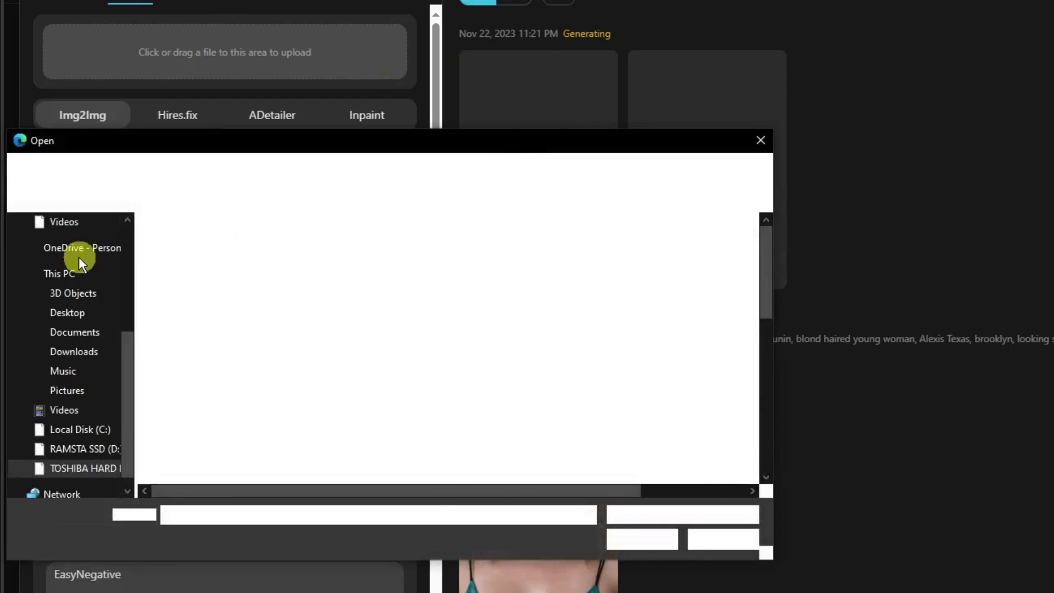
pyautogui.scroll(3, 77, 264)
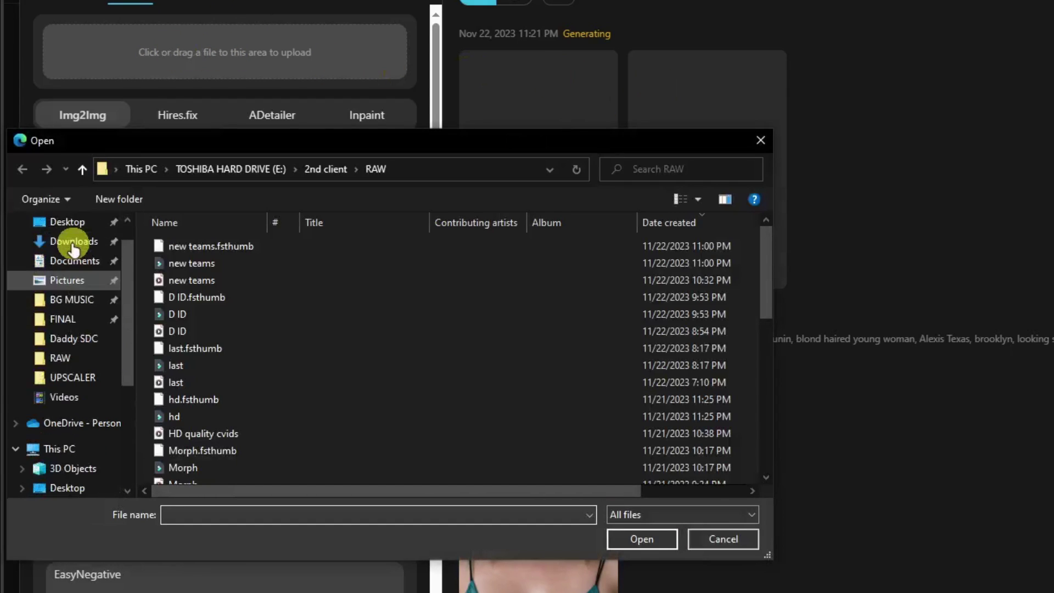
pyautogui.click(72, 241)
pyautogui.scroll(-2, 269, 288)
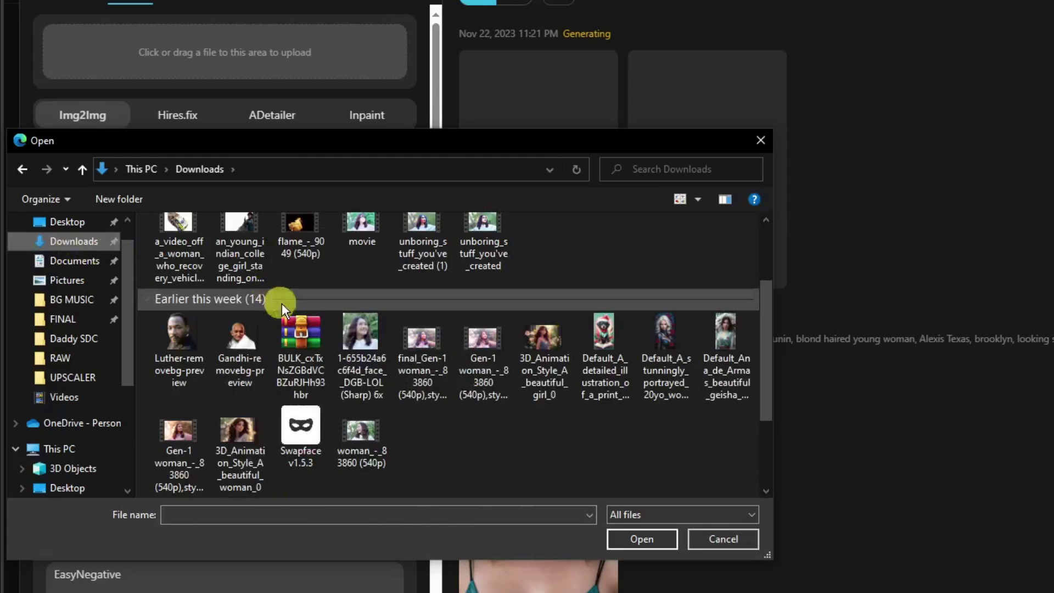
pyautogui.scroll(2, 281, 303)
pyautogui.scroll(-2, 263, 385)
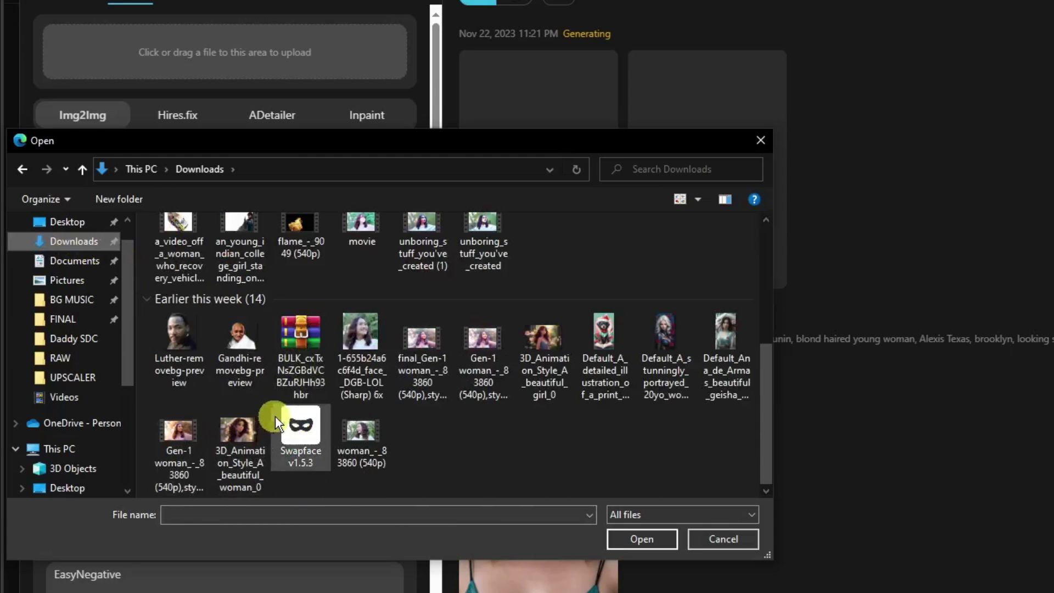
pyautogui.scroll(2, 258, 384)
pyautogui.scroll(1, 80, 294)
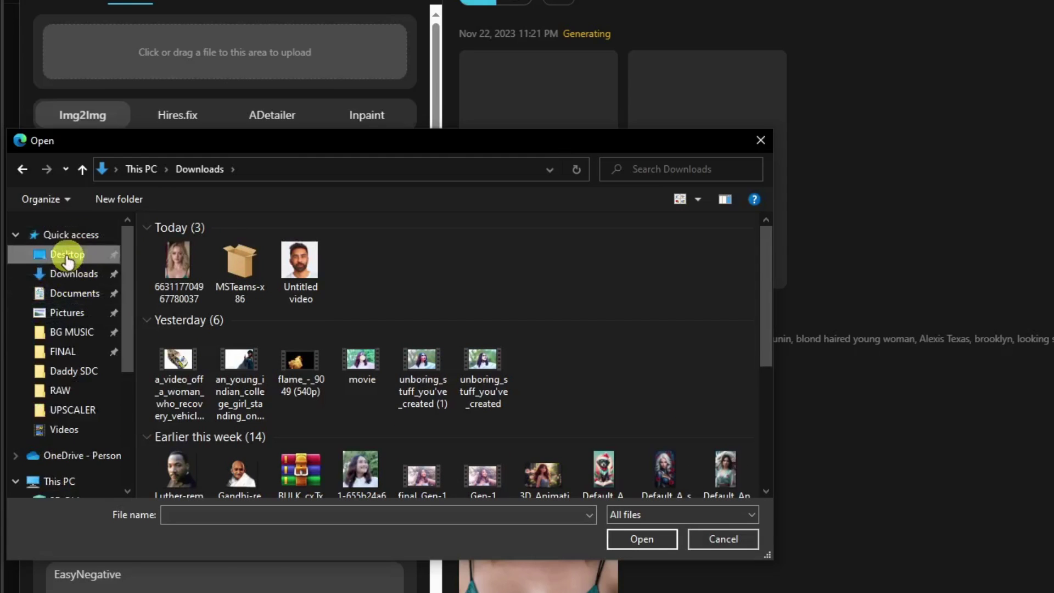
pyautogui.click(55, 255)
pyautogui.doubleClick(294, 349)
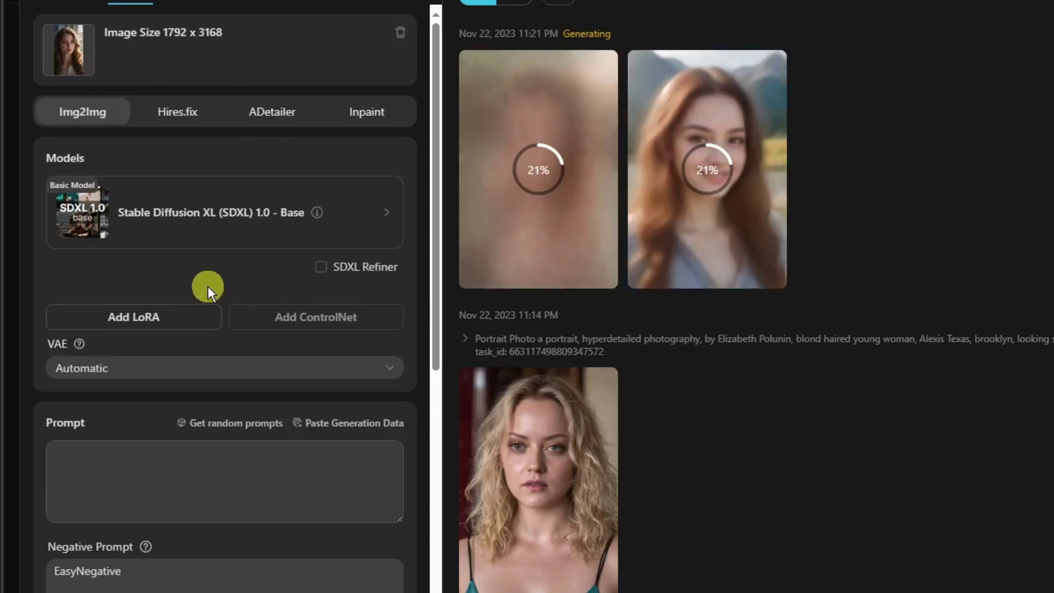
# Add Photo Real XL from the ALL LoRA list at weight 0.8.
pyautogui.click(130, 321)
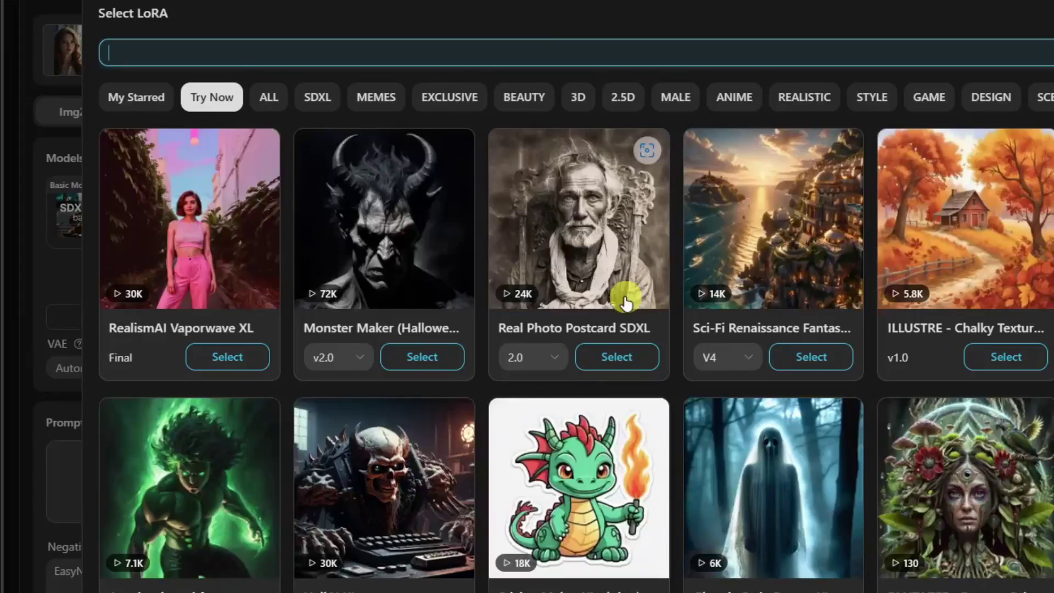
pyautogui.scroll(-10, 626, 300)
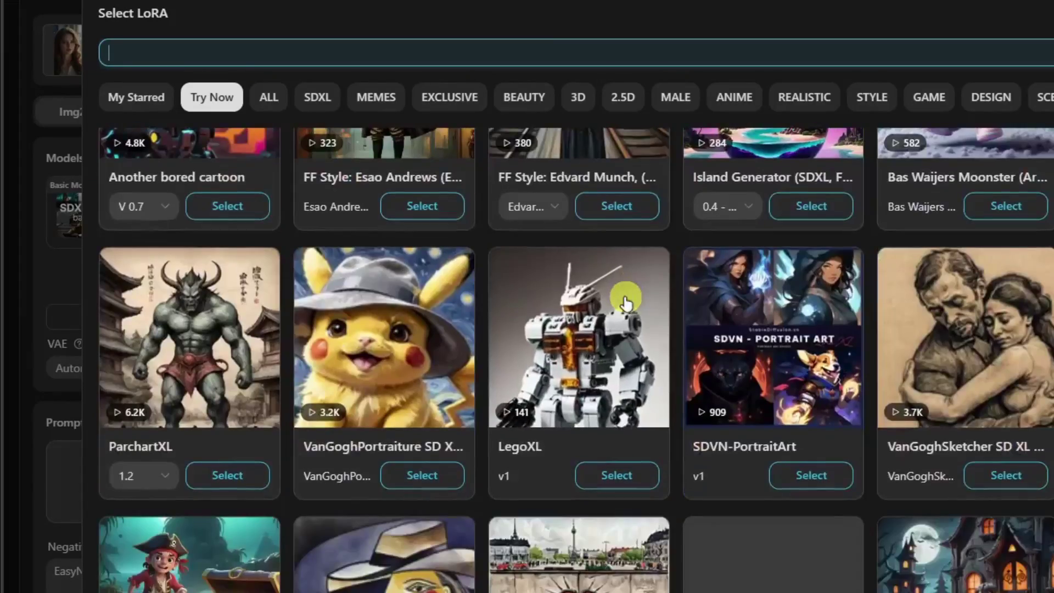
pyautogui.scroll(-9, 626, 300)
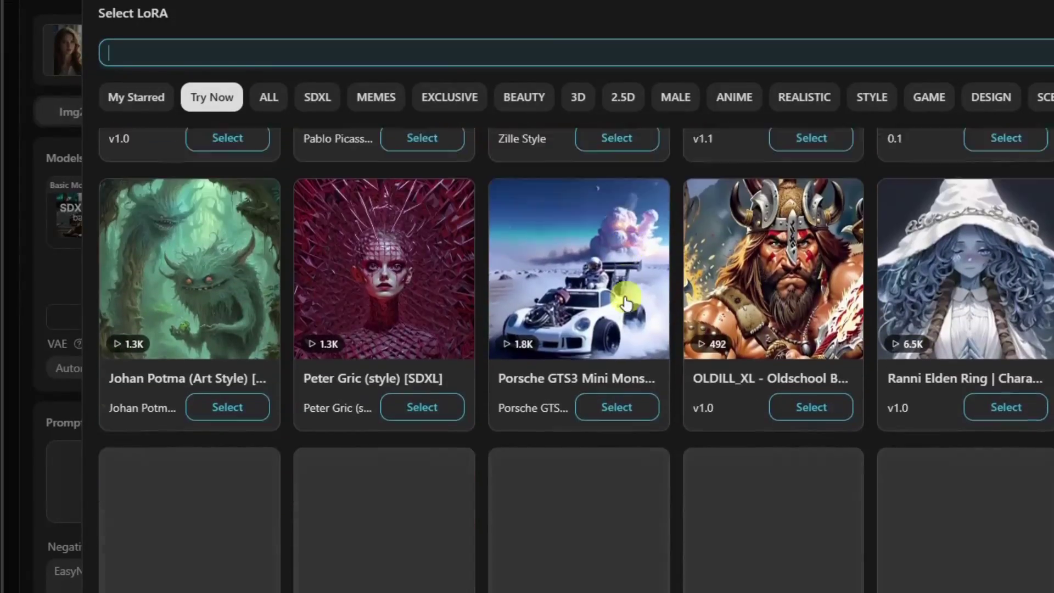
pyautogui.scroll(-1, 626, 301)
pyautogui.scroll(15, 626, 301)
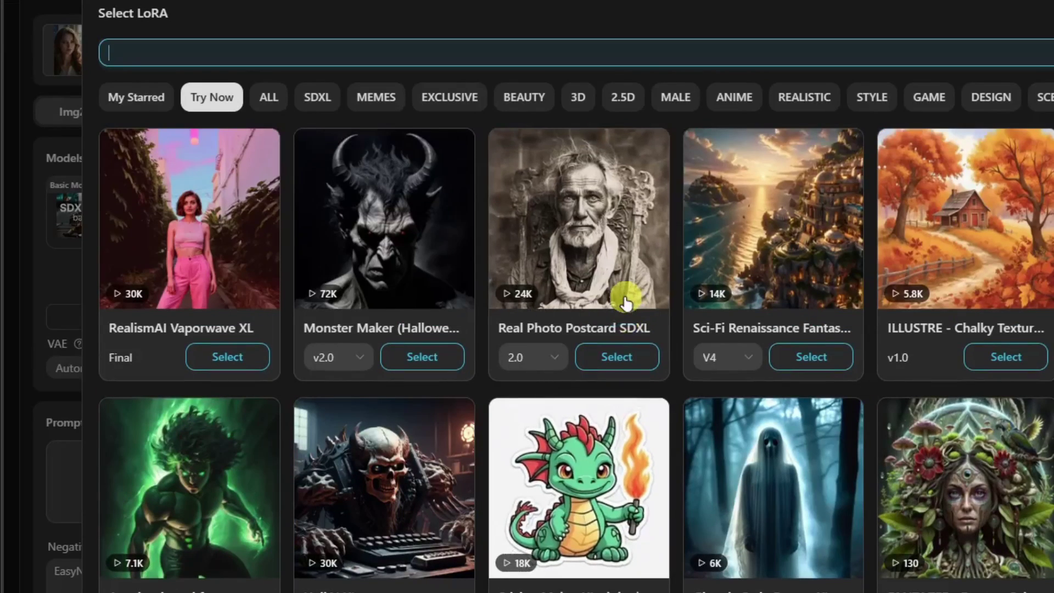
pyautogui.click(266, 101)
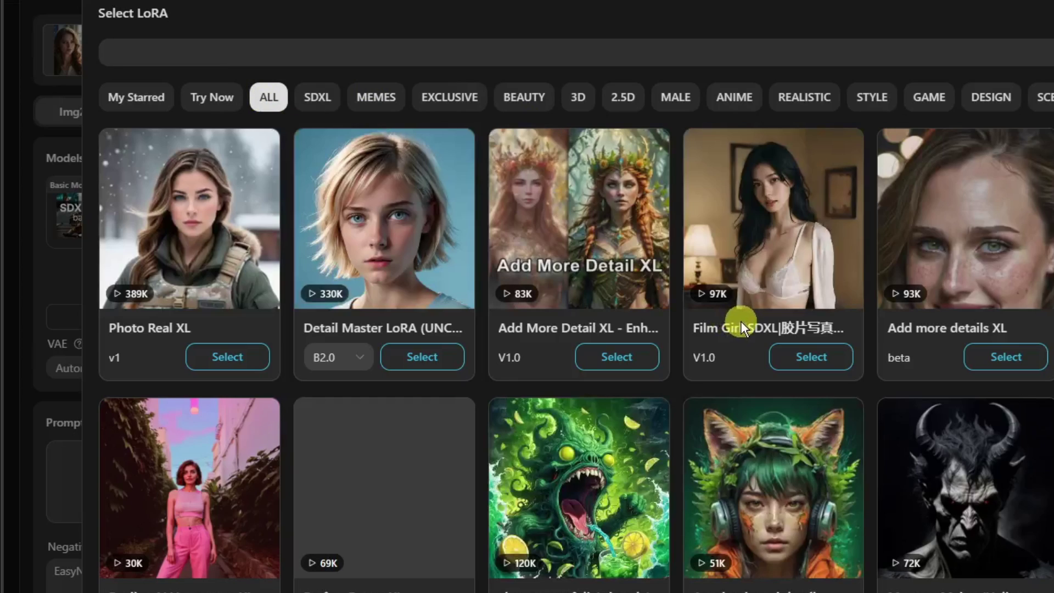
pyautogui.scroll(-8, 742, 323)
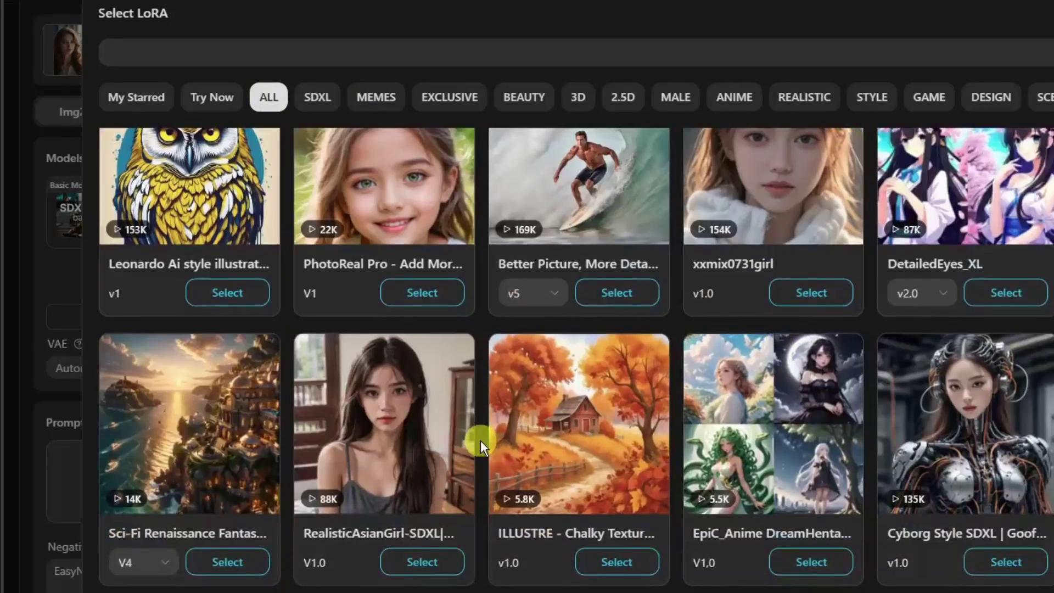
pyautogui.scroll(10, 480, 441)
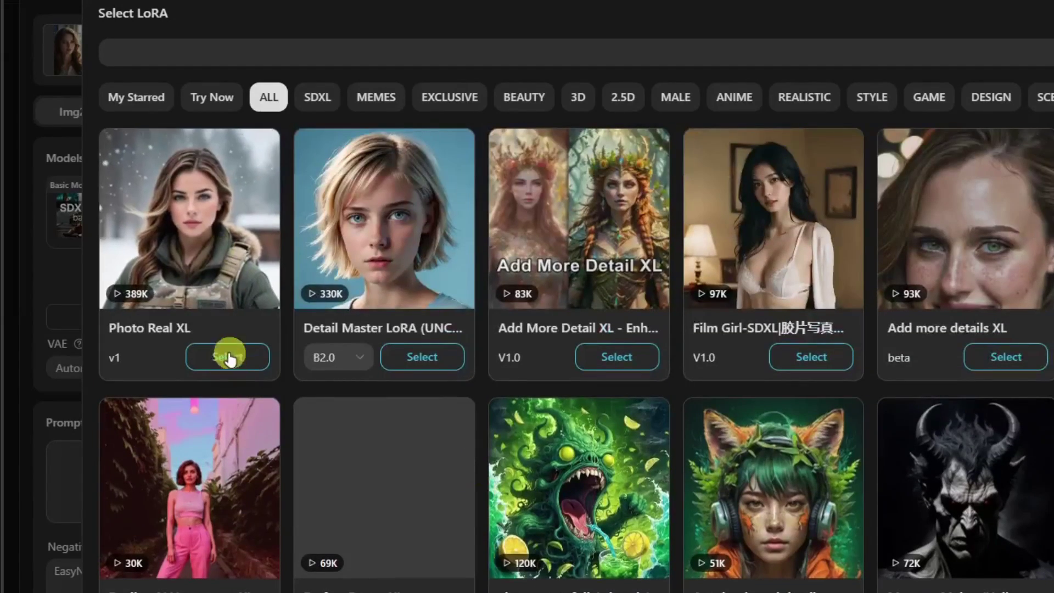
pyautogui.click(228, 356)
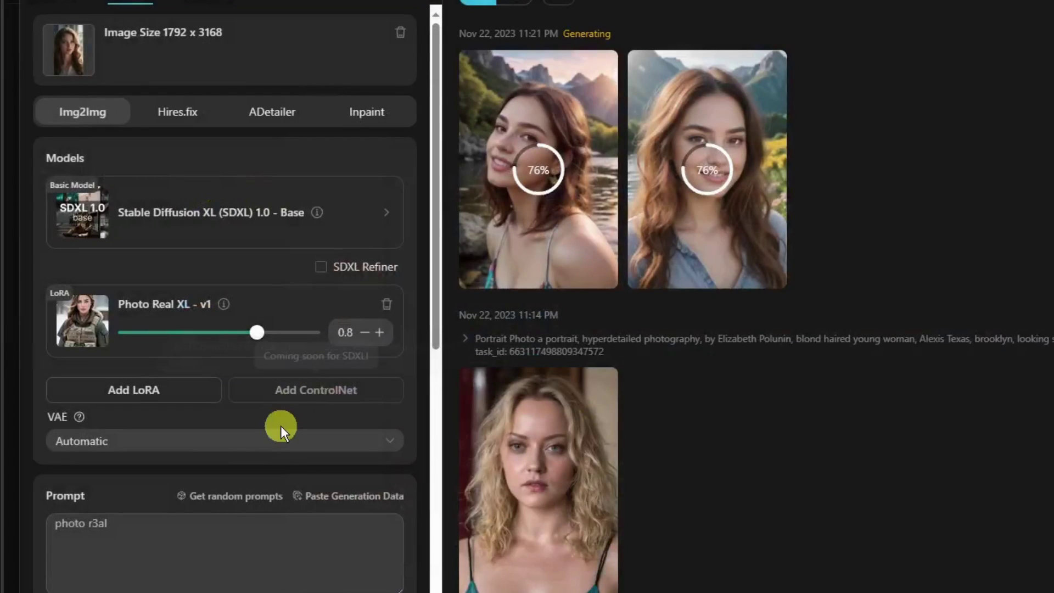
# Review the Photo Real XL weight, the prompt and the EasyNegative negative prompt.
pyautogui.click(349, 343)
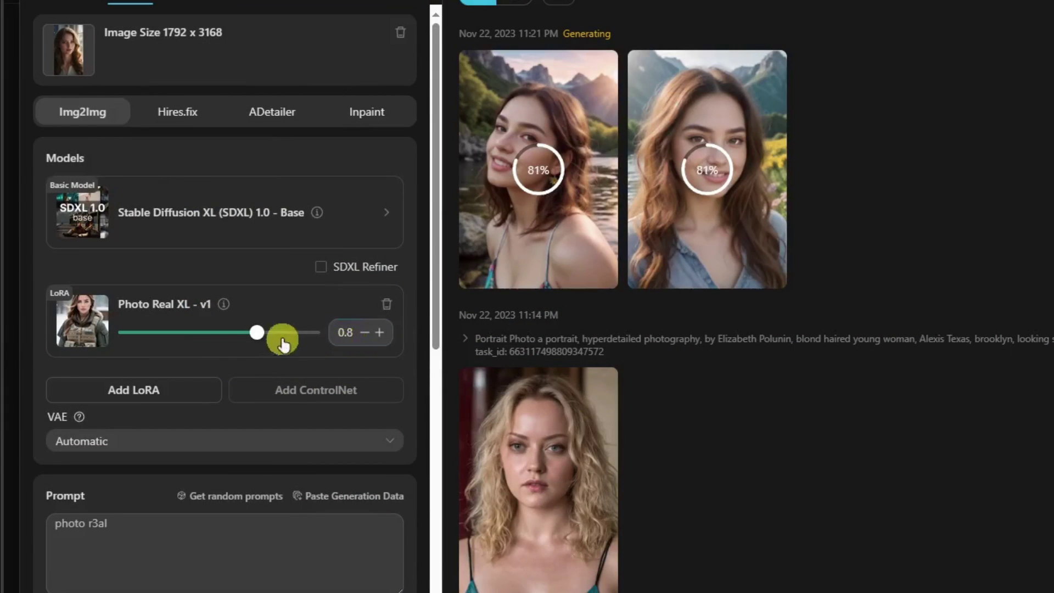
pyautogui.scroll(-5, 218, 353)
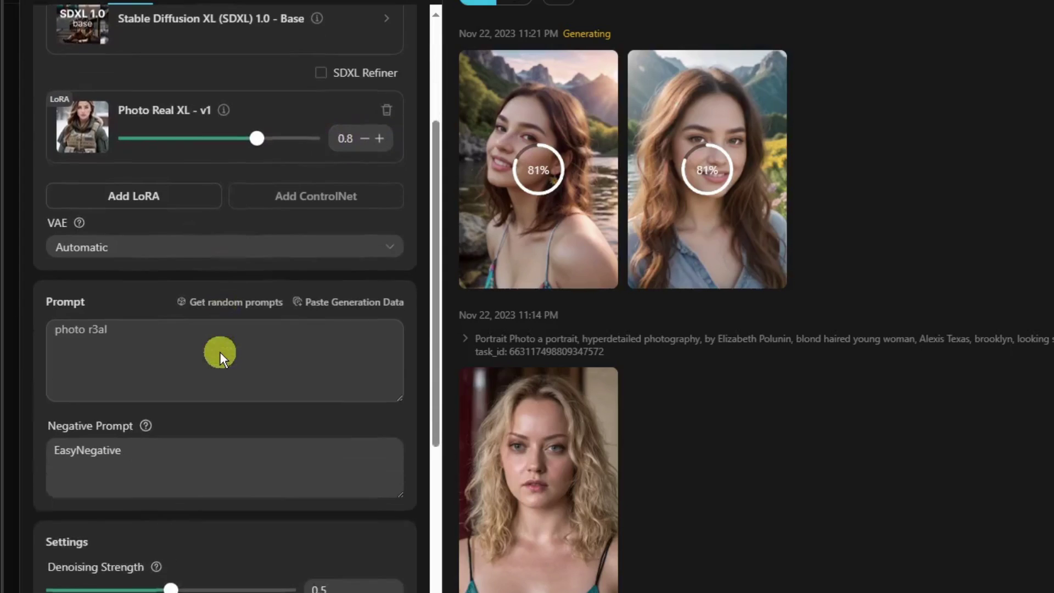
pyautogui.click(134, 233)
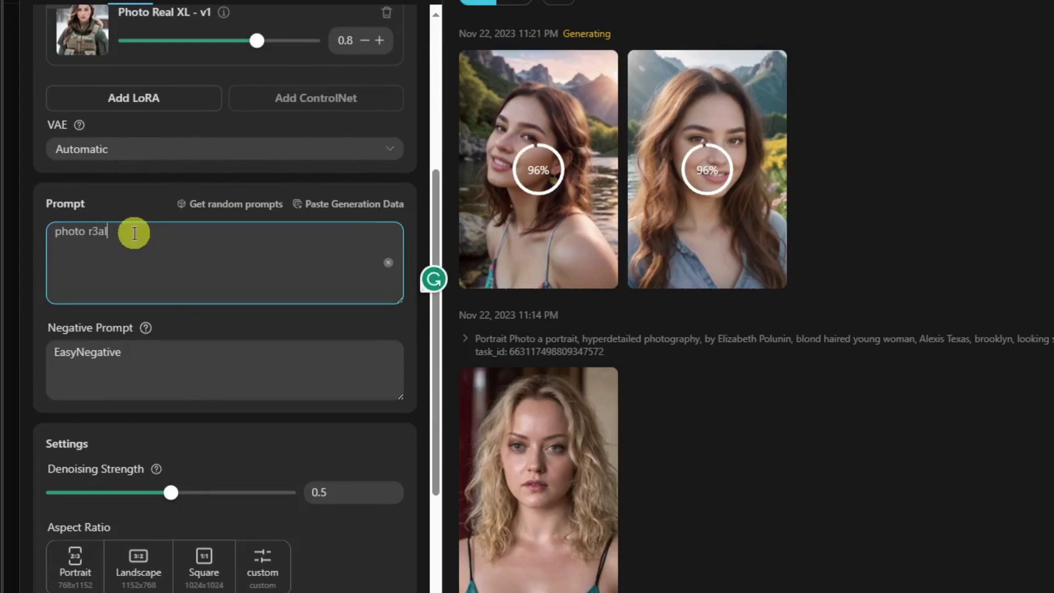
pyautogui.scroll(3, 130, 270)
pyautogui.scroll(-1, 127, 267)
pyautogui.scroll(2, 127, 276)
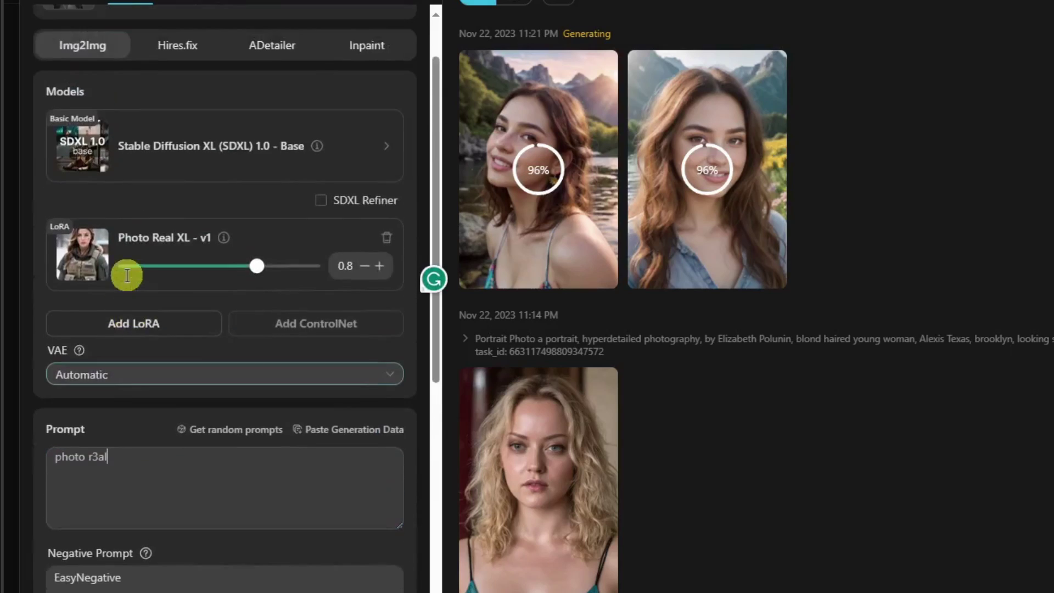
pyautogui.scroll(1, 126, 276)
pyautogui.scroll(-5, 99, 292)
pyautogui.click(160, 246)
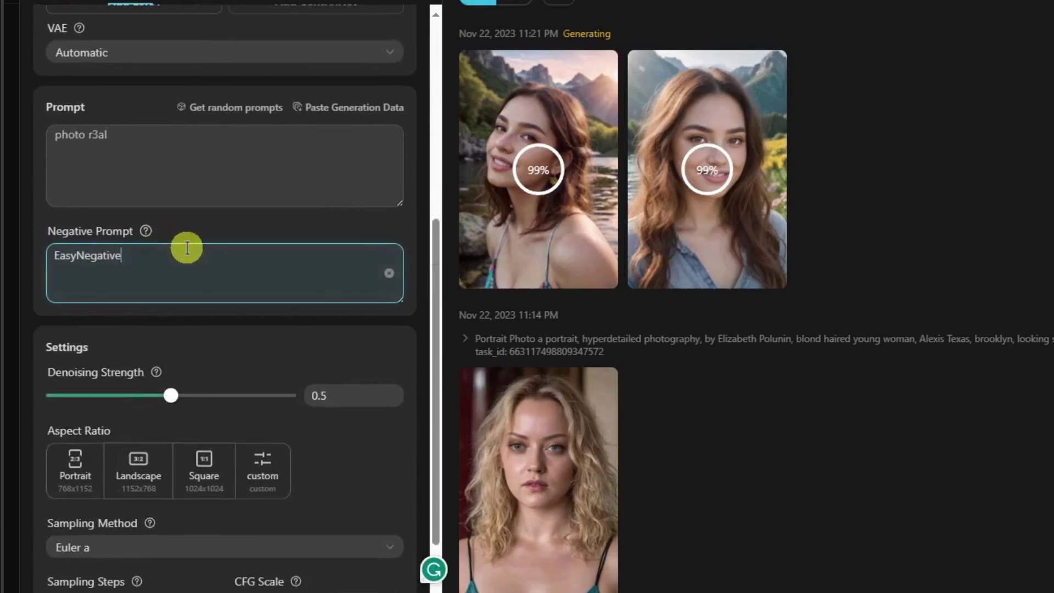
pyautogui.click(125, 141)
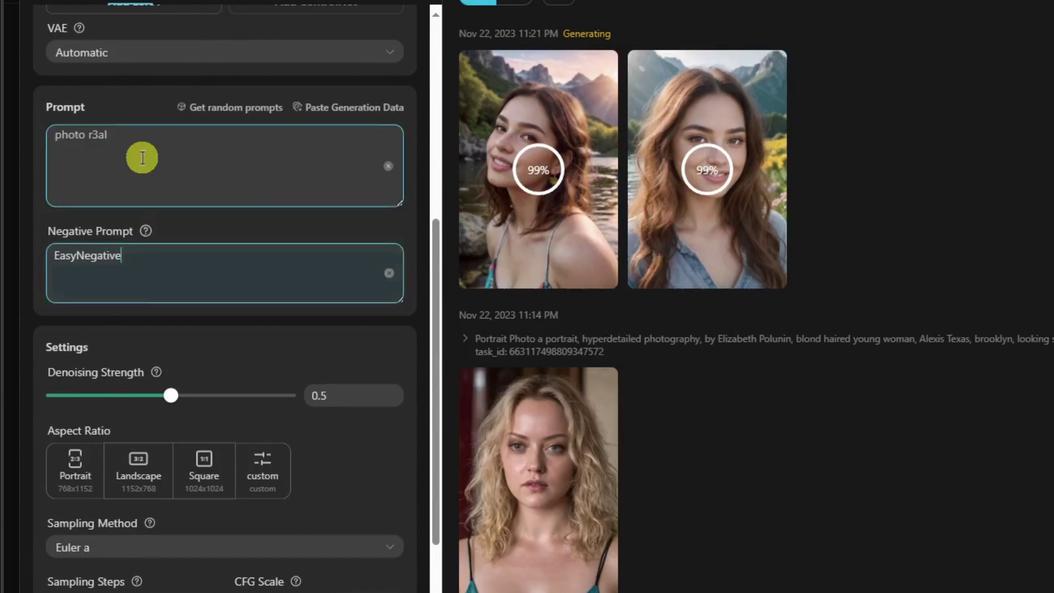
pyautogui.scroll(-3, 202, 338)
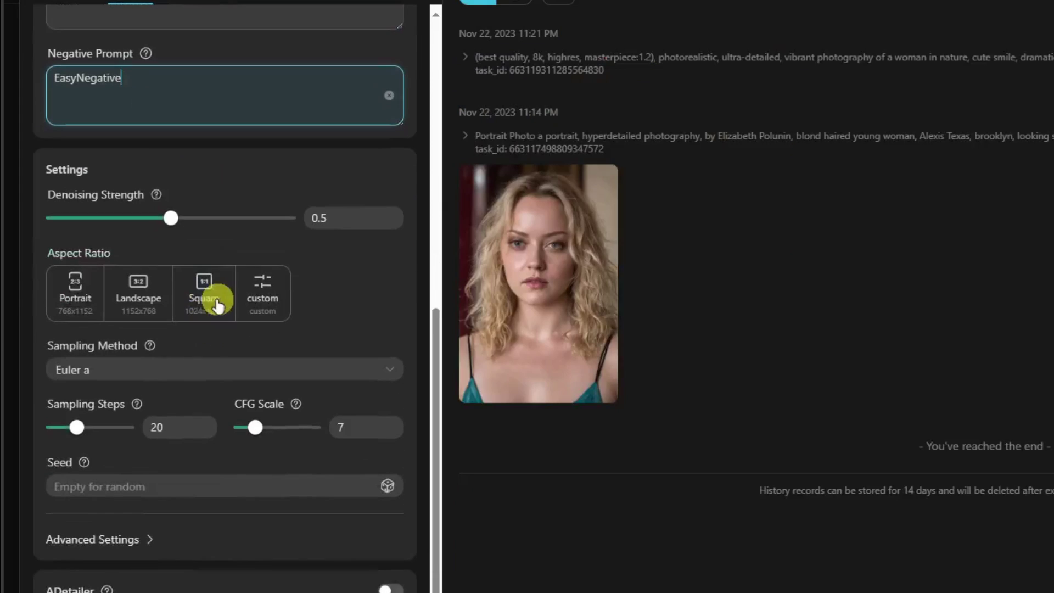
# Choose Portrait 768x1152, lower sampling steps to 15 and leave the seed random.
pyautogui.click(74, 295)
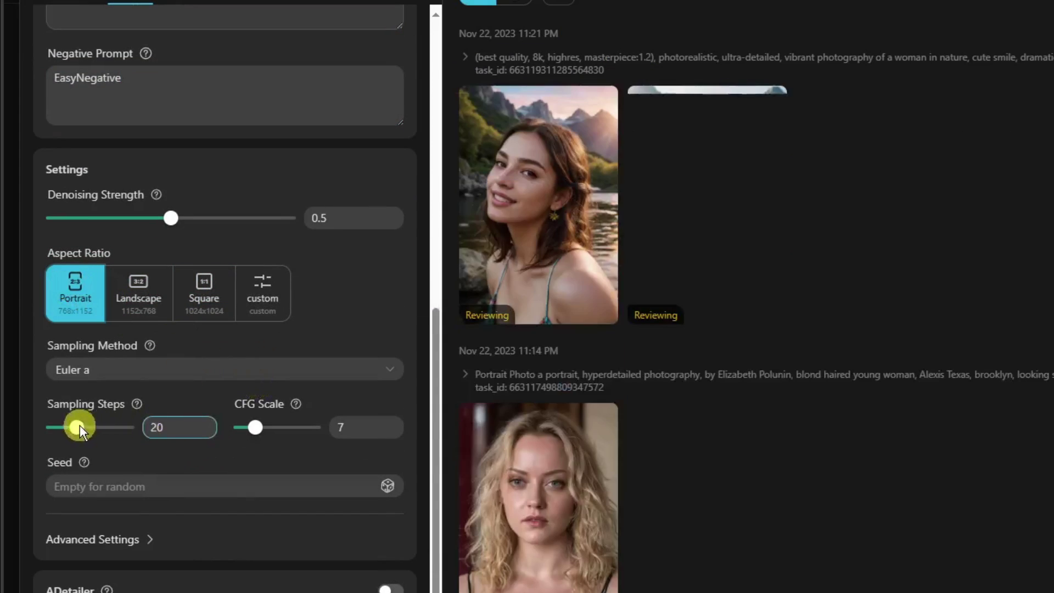
pyautogui.moveTo(77, 428); pyautogui.dragTo(69, 428)
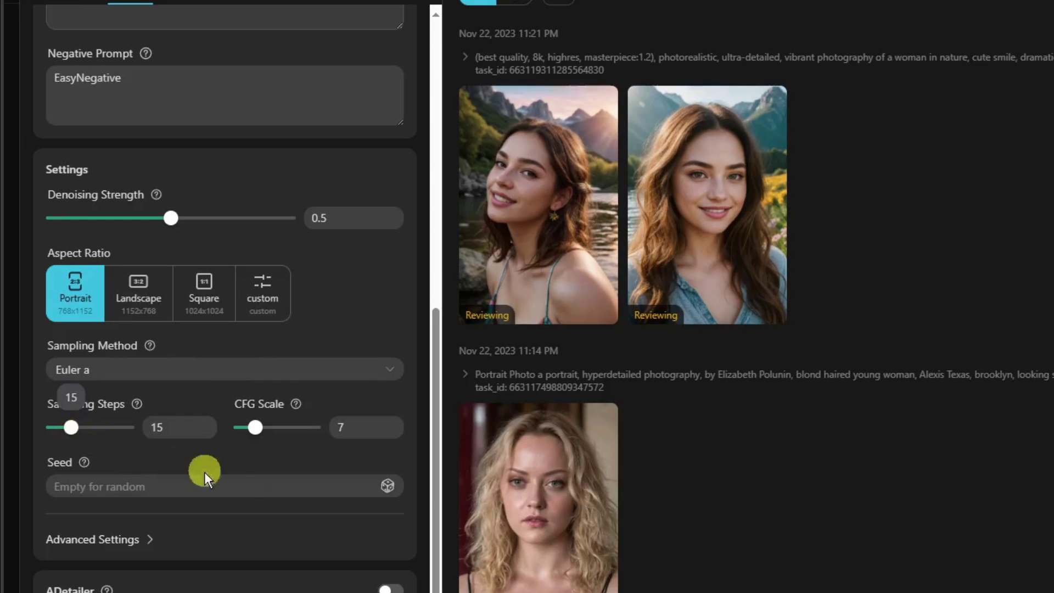
pyautogui.click(241, 487)
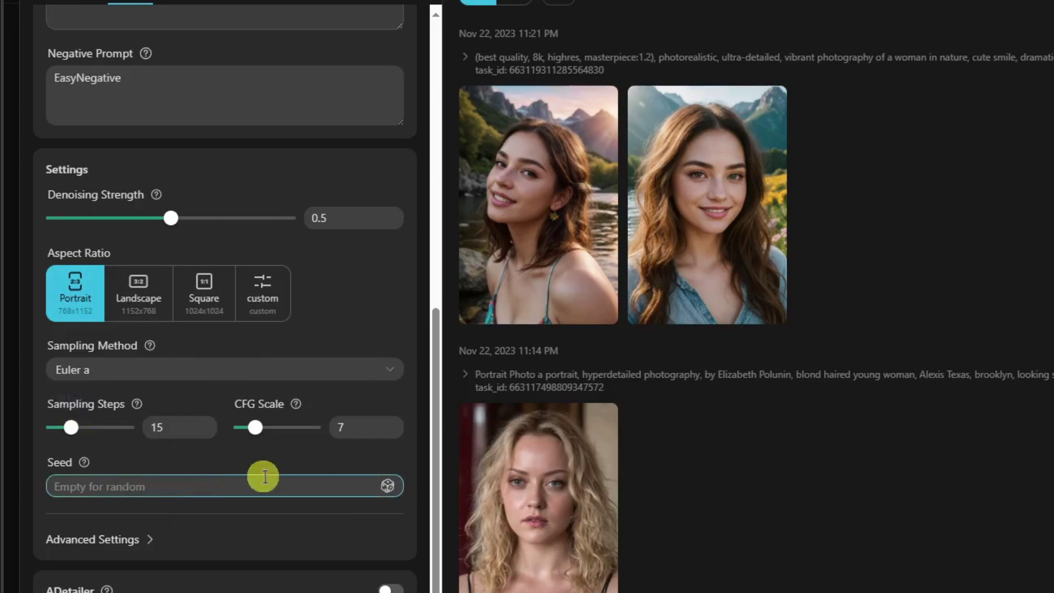
pyautogui.click(188, 513)
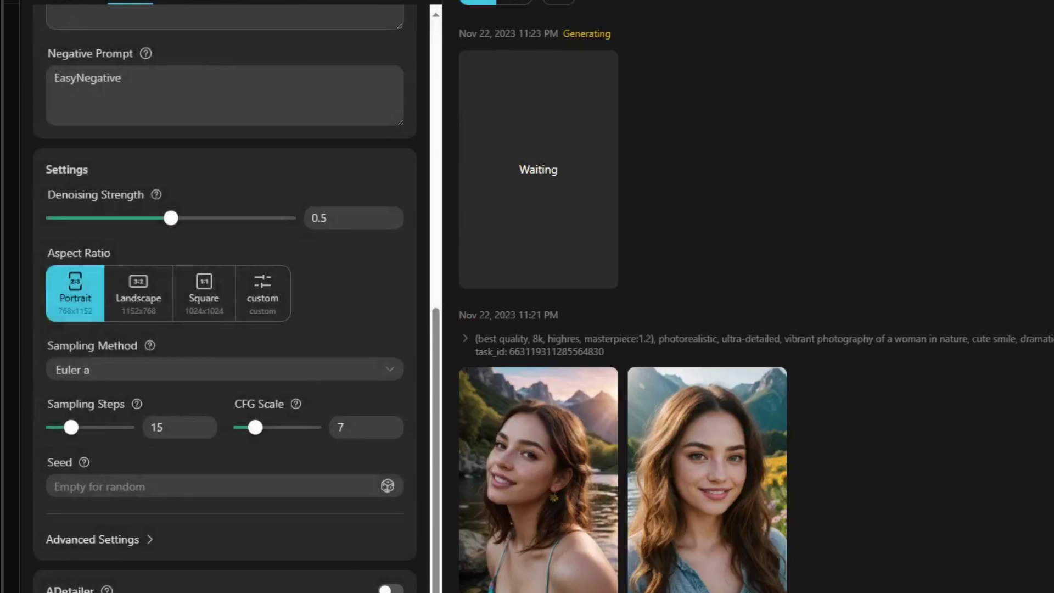
# Start the Img2Img run and zoom around the first portrait's mountains, cheek and earring.
pyautogui.click(561, 97)
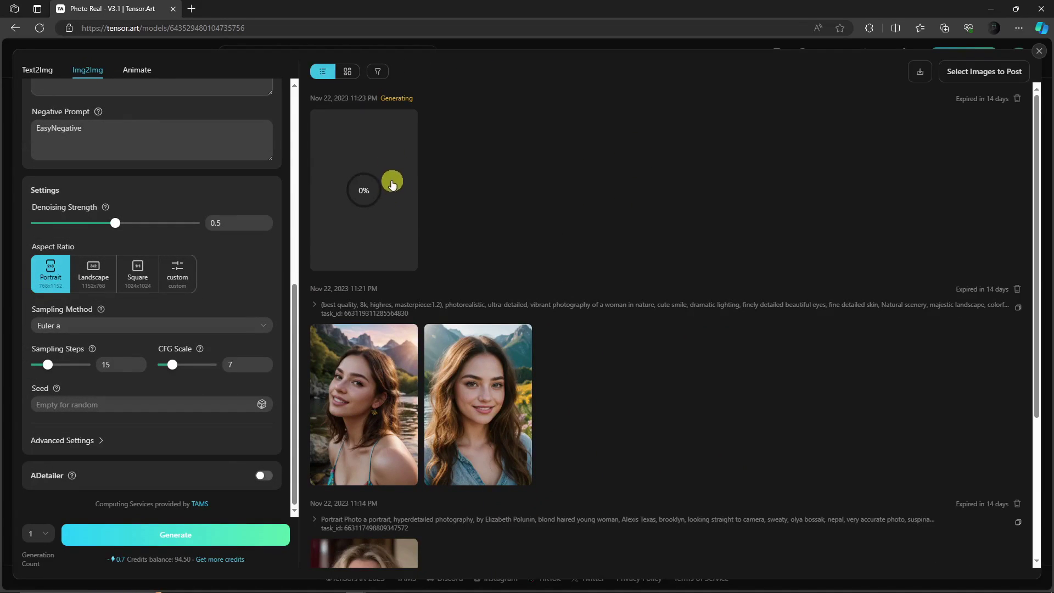
pyautogui.scroll(-1, 404, 209)
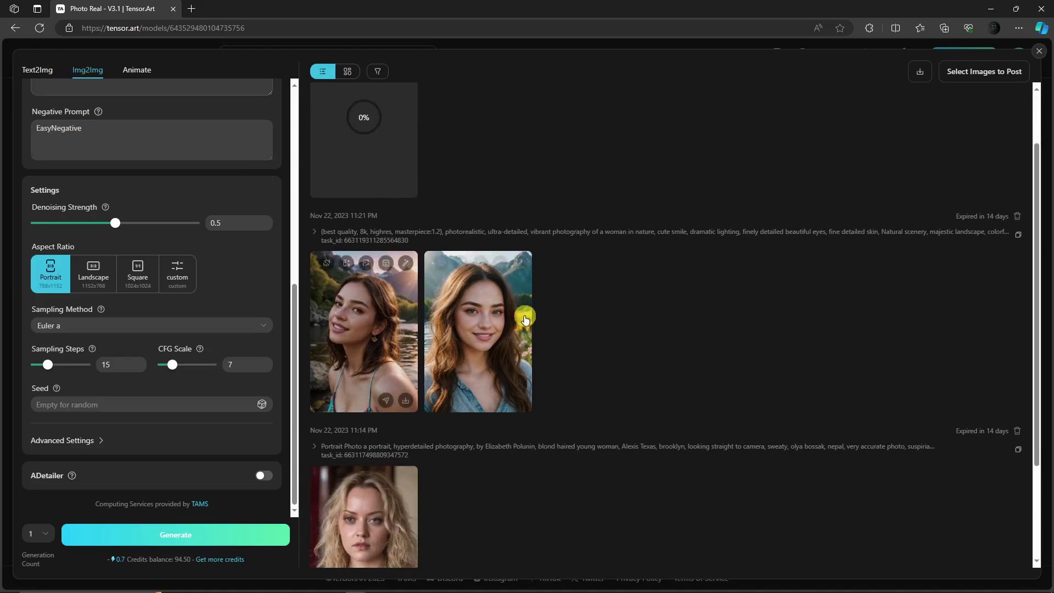
pyautogui.click(373, 328)
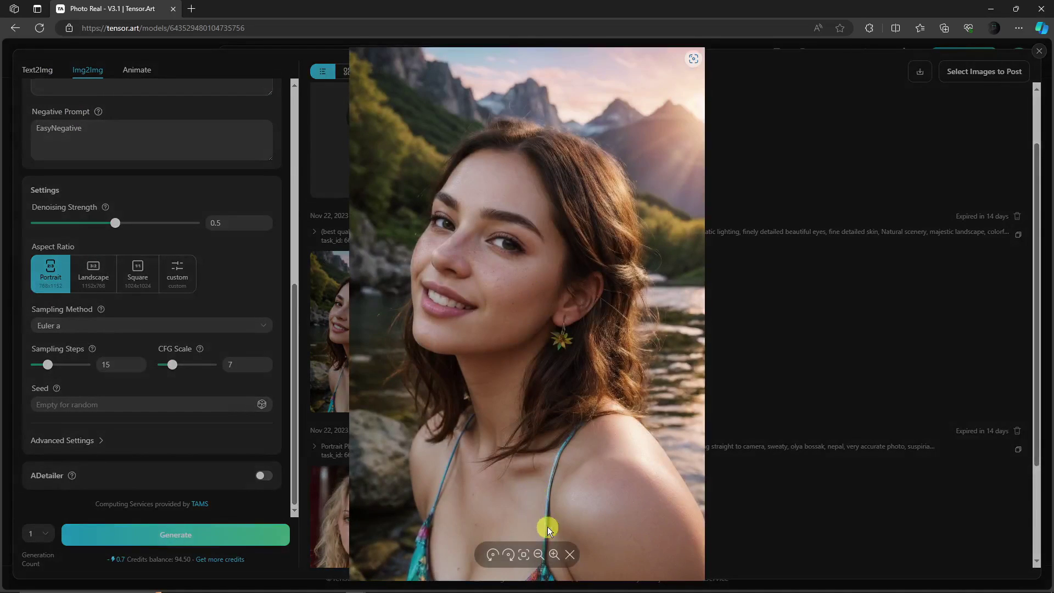
pyautogui.click(554, 555)
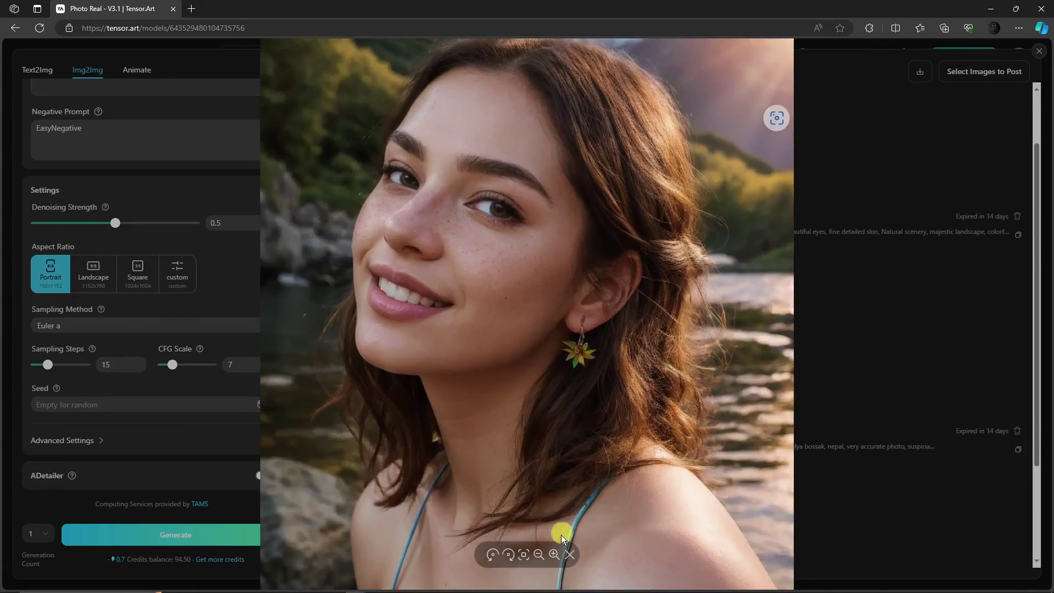
pyautogui.moveTo(572, 299); pyautogui.dragTo(565, 353)
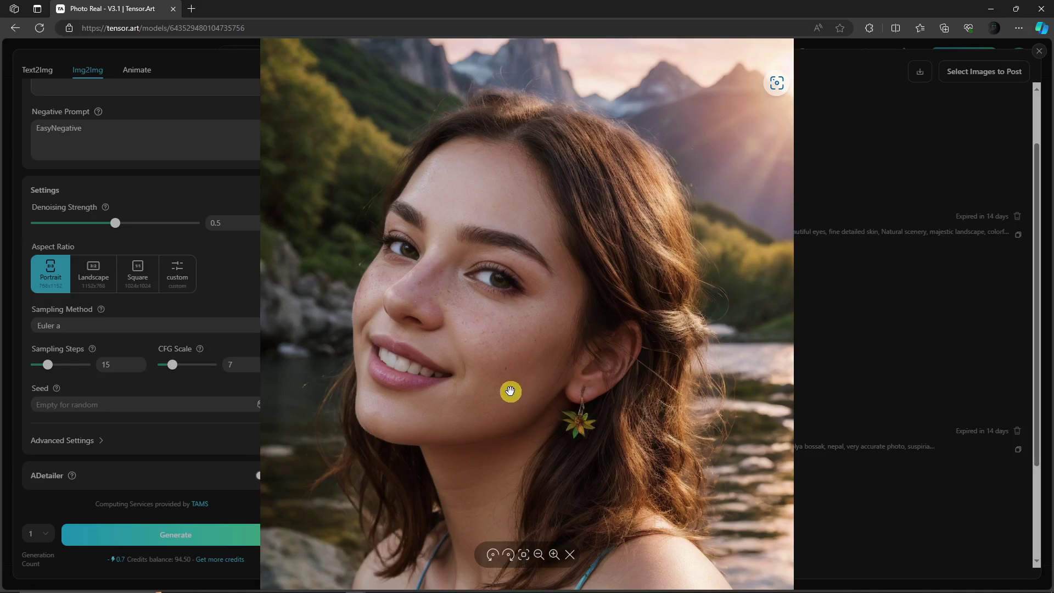
pyautogui.moveTo(509, 393); pyautogui.dragTo(563, 357)
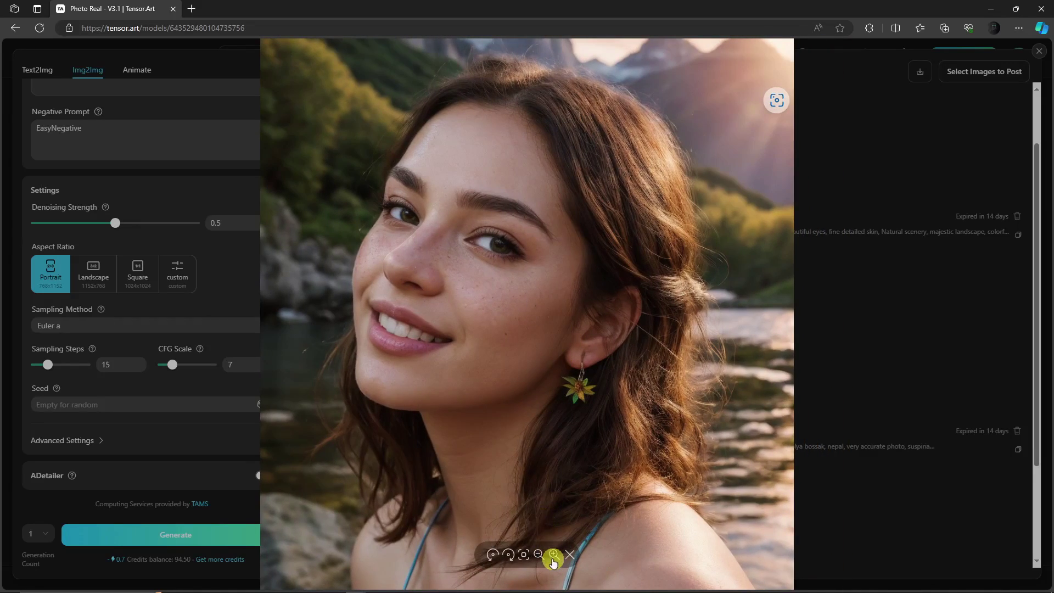
pyautogui.click(554, 557)
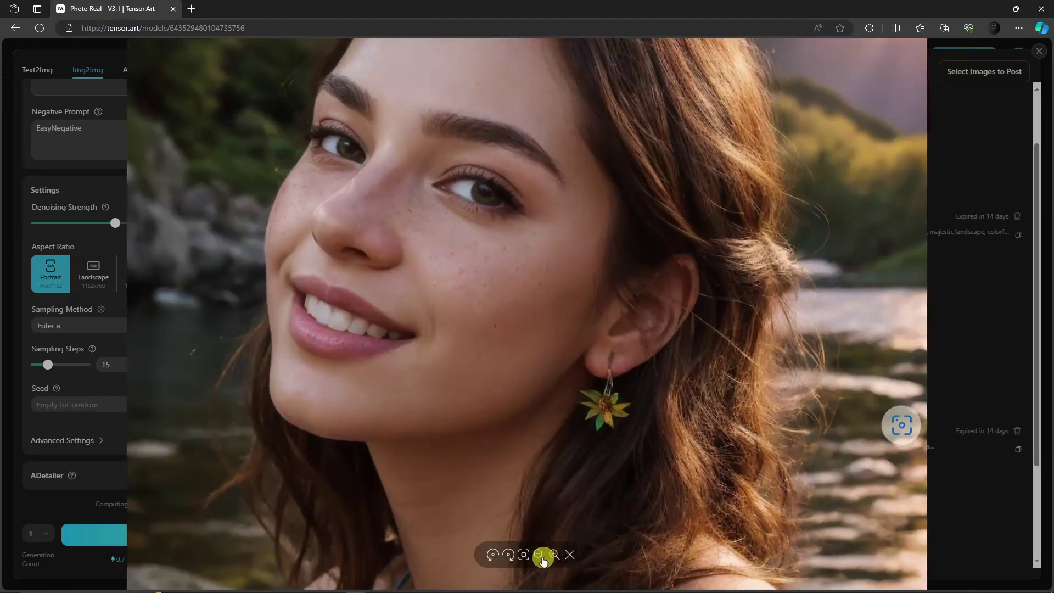
pyautogui.click(552, 557)
pyautogui.click(540, 556)
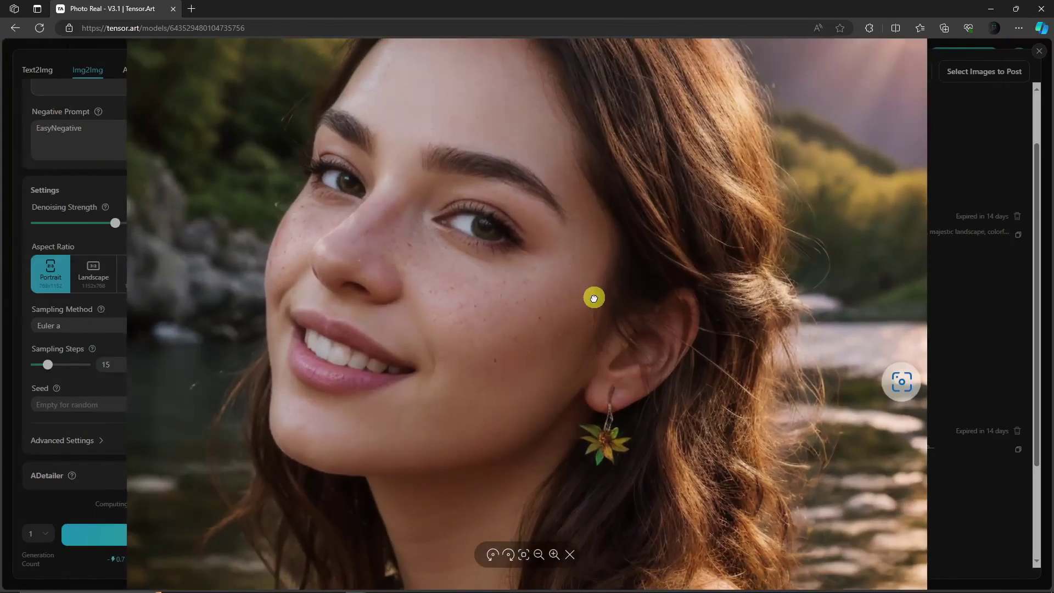
pyautogui.scroll(3, 539, 394)
pyautogui.moveTo(542, 414); pyautogui.dragTo(546, 205)
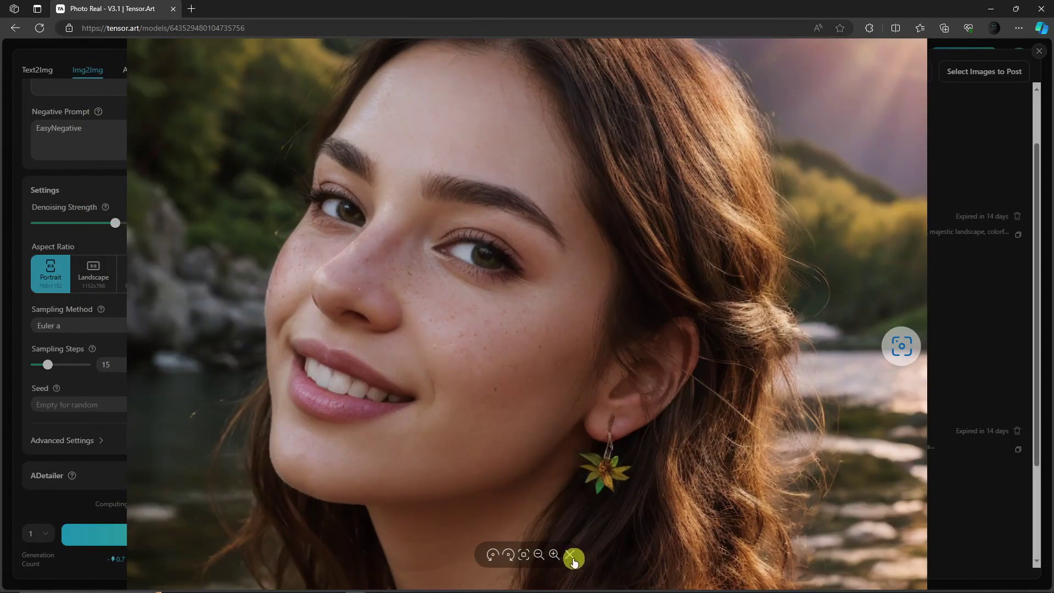
pyautogui.click(571, 558)
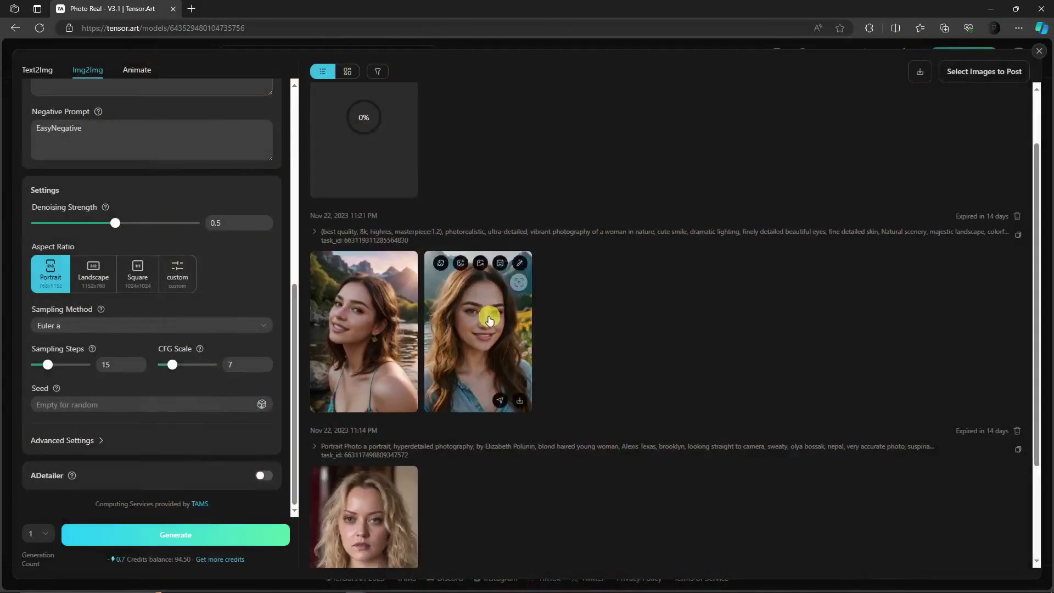
# Zoom and pan through the second portrait at full size, then close the viewer.
pyautogui.click(501, 308)
pyautogui.click(552, 555)
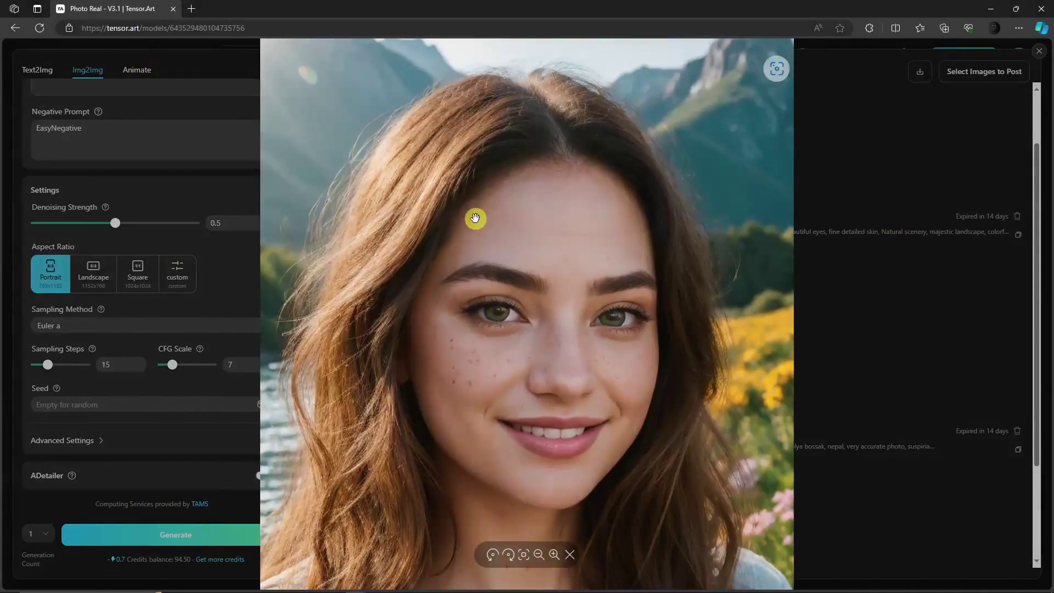
pyautogui.click(555, 555)
pyautogui.moveTo(405, 205); pyautogui.dragTo(447, 159)
pyautogui.moveTo(404, 266); pyautogui.dragTo(412, 313)
pyautogui.click(571, 555)
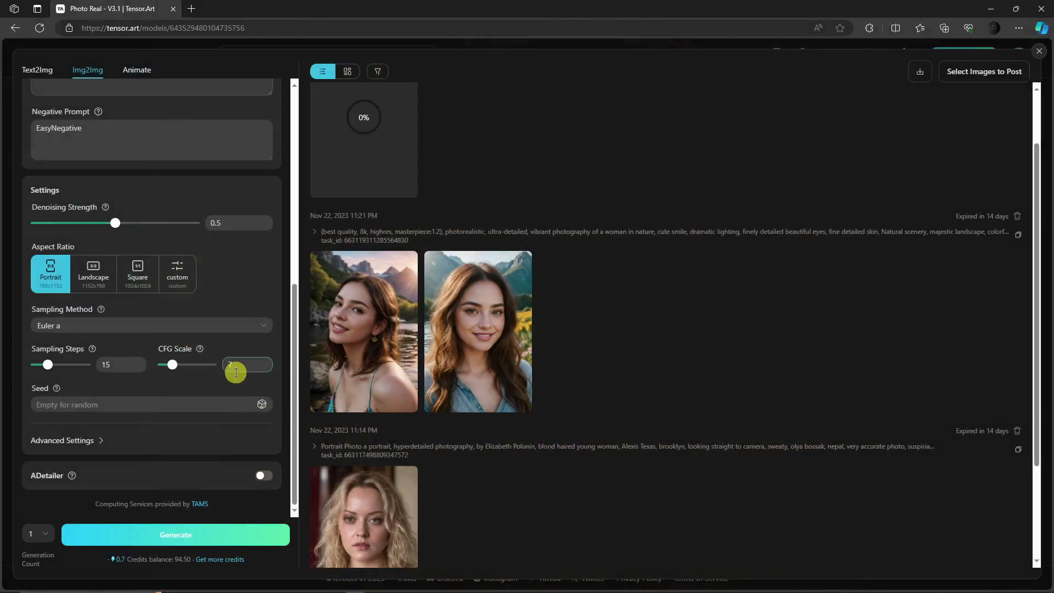
# Switch to the Animate generator and write the beautiful-girl prompt, fixing a typo.
pyautogui.scroll(6, 236, 373)
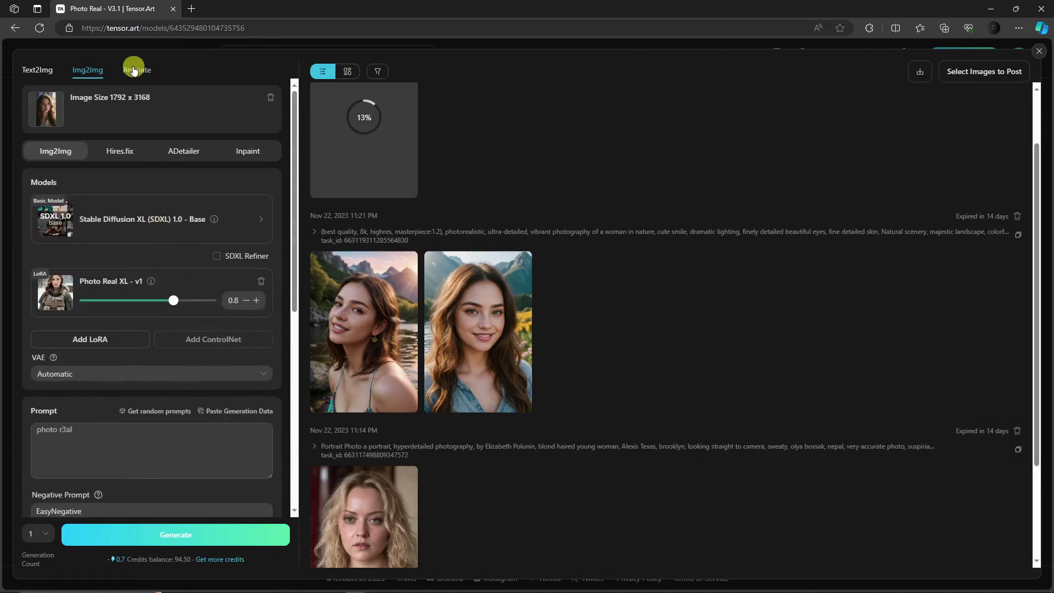
pyautogui.click(137, 71)
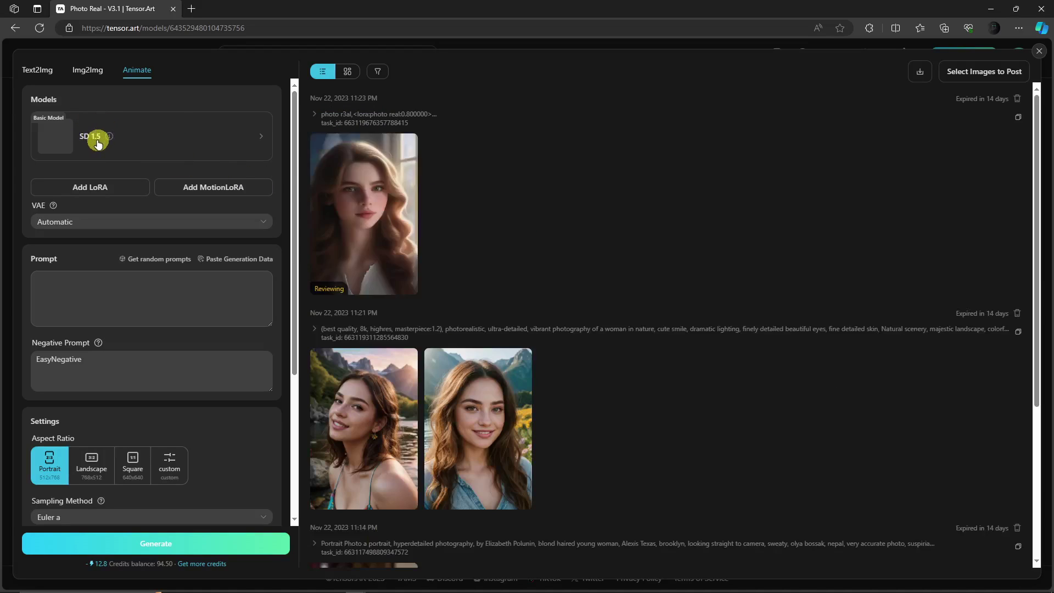
pyautogui.click(104, 323)
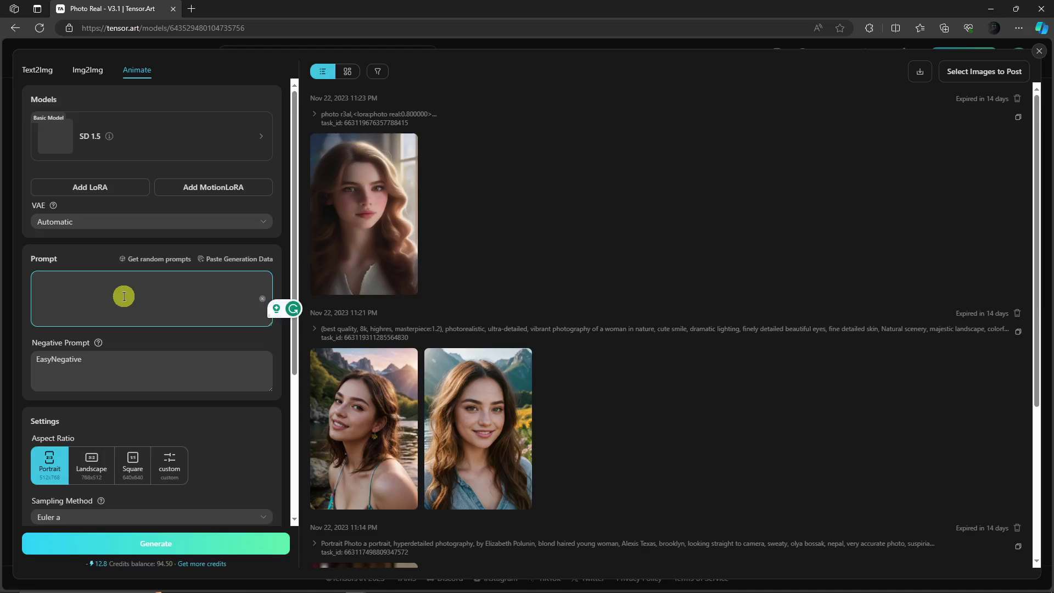
pyautogui.write('A be')
pyautogui.write('autiful lgi')
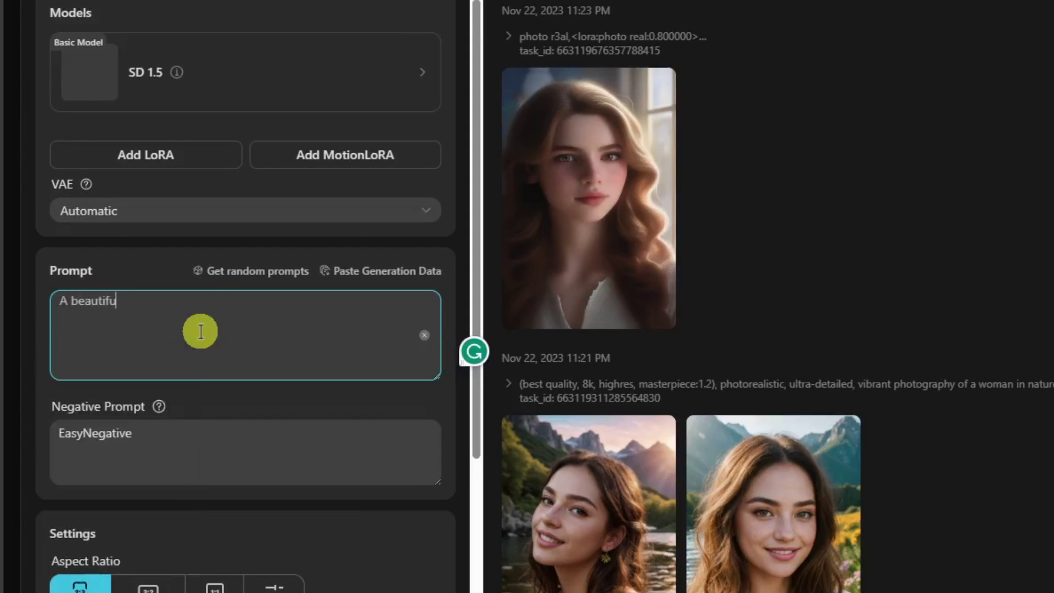
pyautogui.press('BackSpace')
pyautogui.press('BackSpace')
pyautogui.press('BackSpace')
pyautogui.write('girl in a library.')
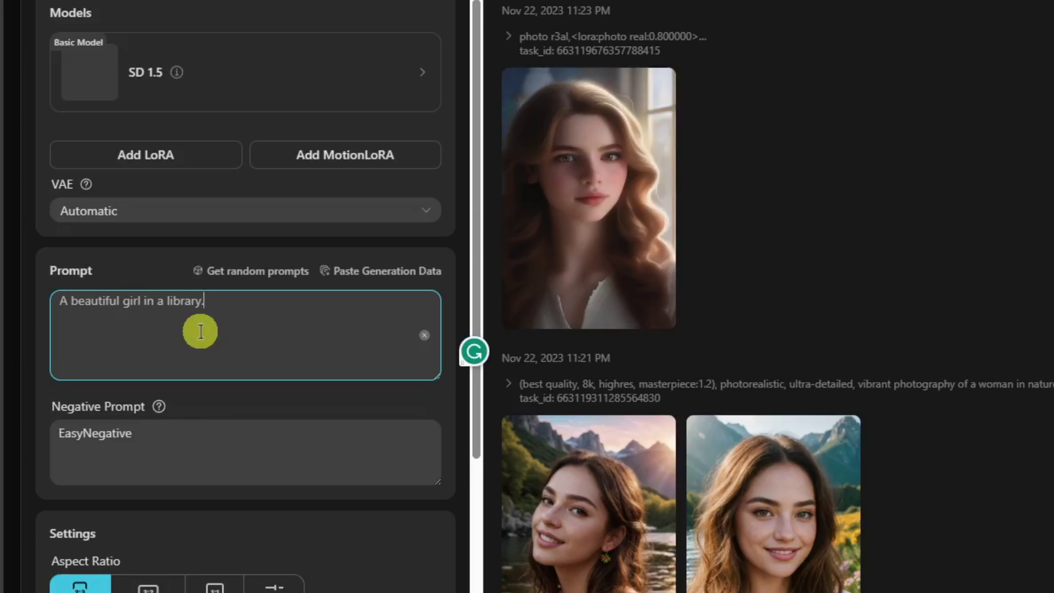
# Keep Euler a and an empty seed, lower Sampling Steps from 20 to 15, and generate.
pyautogui.scroll(-2, 188, 443)
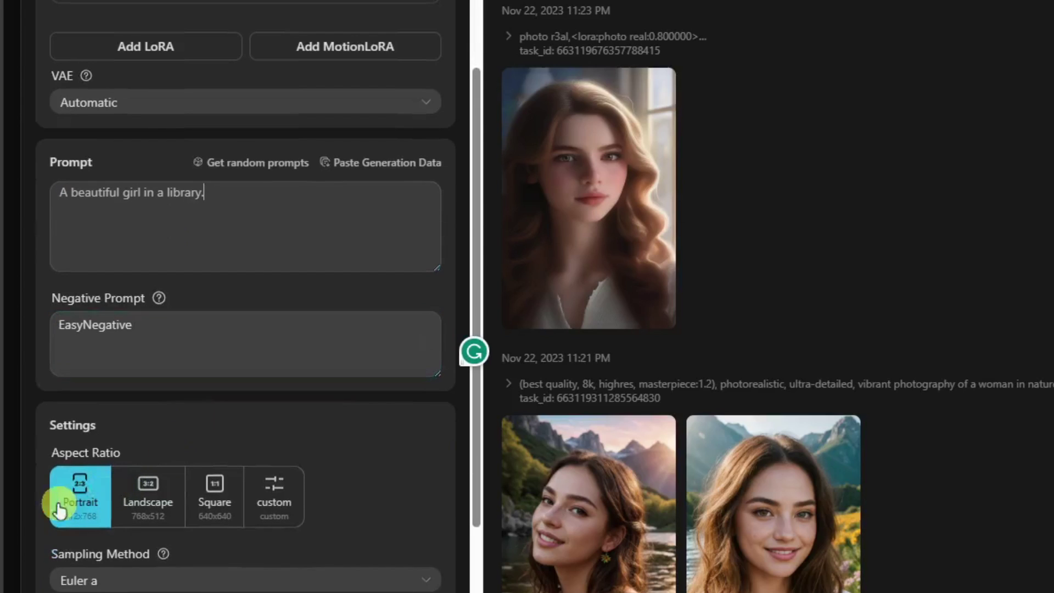
pyautogui.scroll(-4, 83, 488)
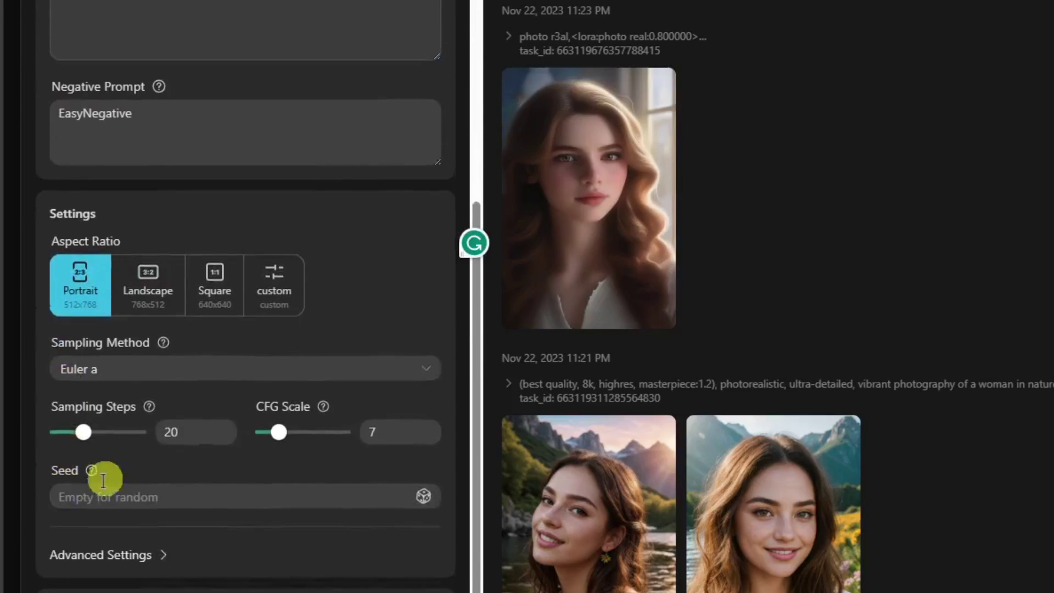
pyautogui.click(161, 364)
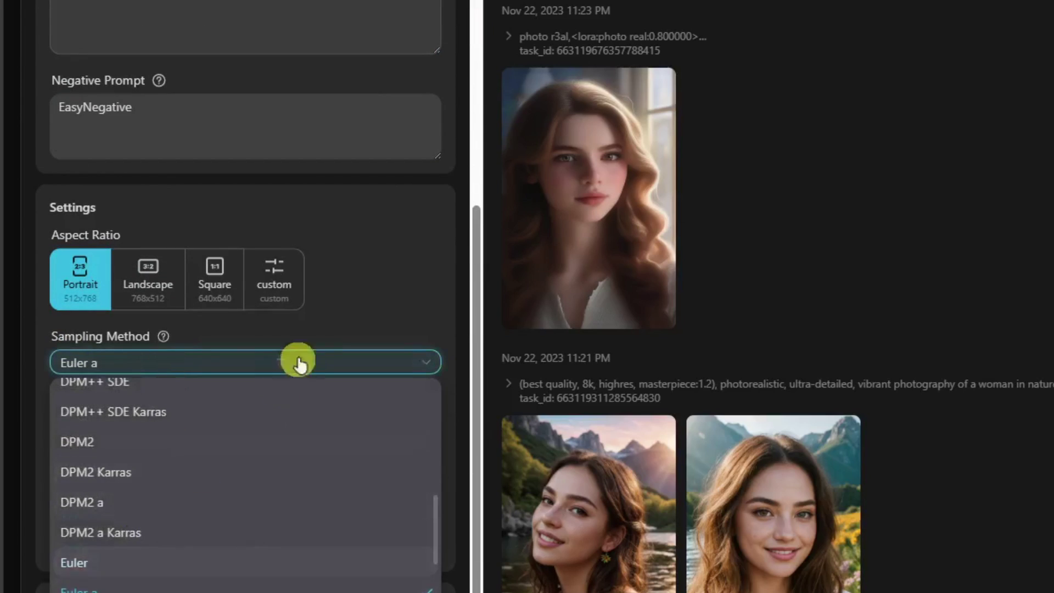
pyautogui.click(373, 308)
pyautogui.moveTo(85, 430); pyautogui.dragTo(80, 439)
pyautogui.click(134, 483)
pyautogui.scroll(-1, 281, 538)
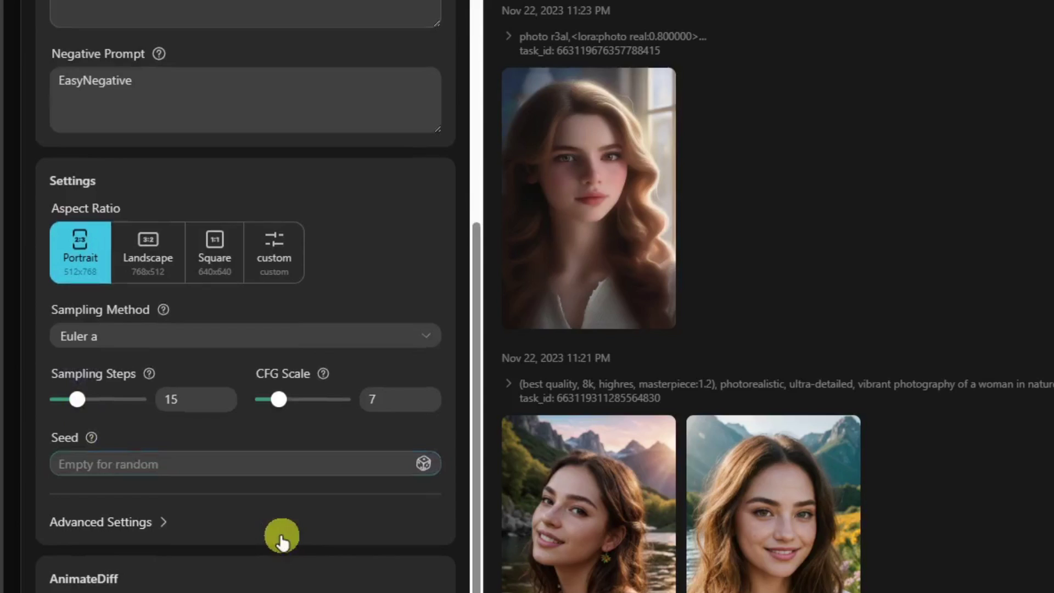
pyautogui.click(122, 524)
pyautogui.click(157, 521)
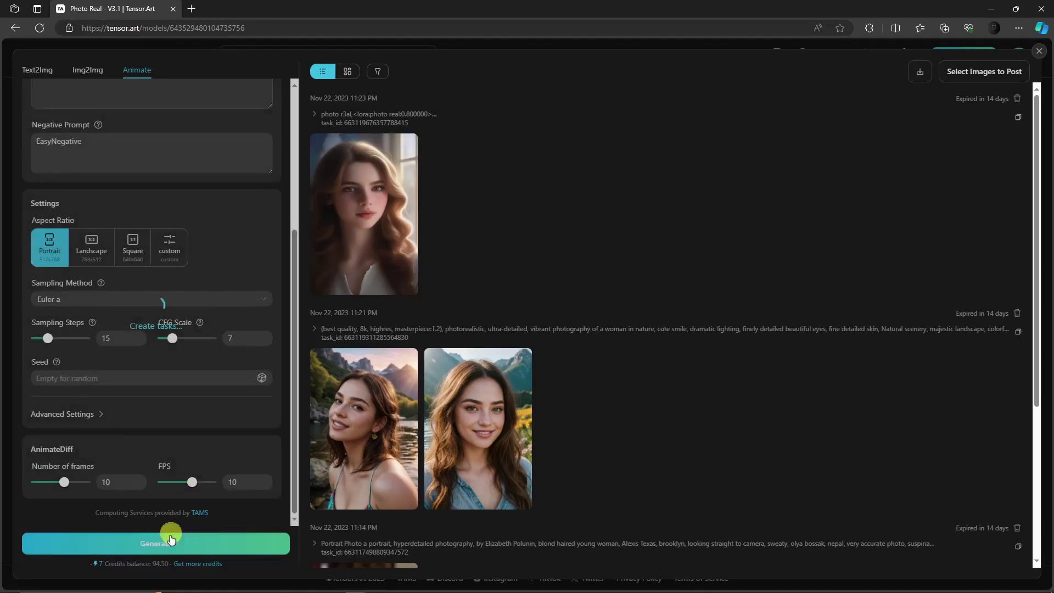
pyautogui.click(167, 541)
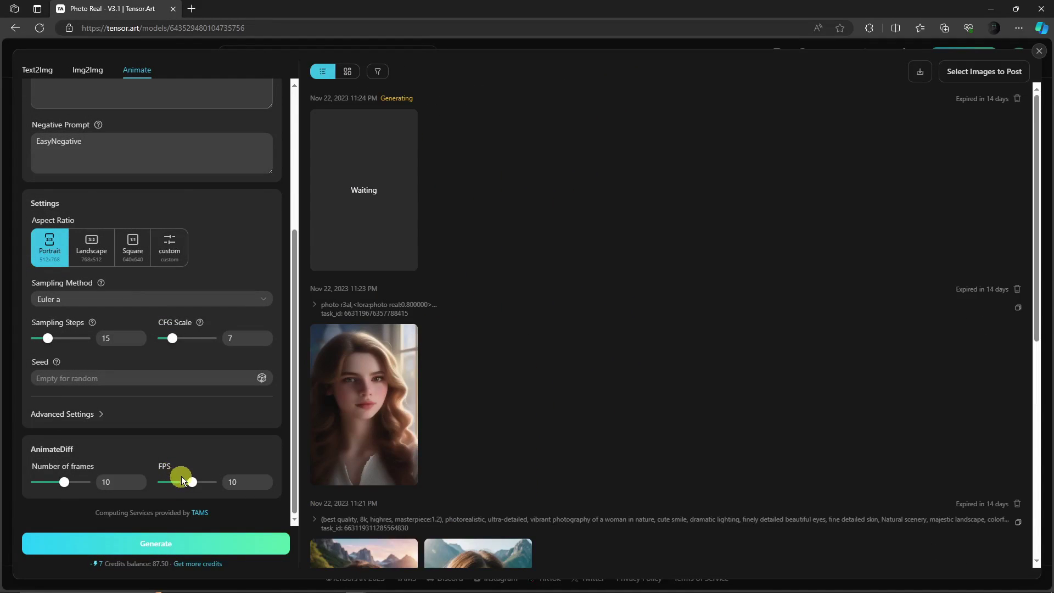
# Enlarge the generated library portrait and open the Desktop sample photo in Photos.
pyautogui.scroll(4, 183, 477)
pyautogui.scroll(-3, 576, 351)
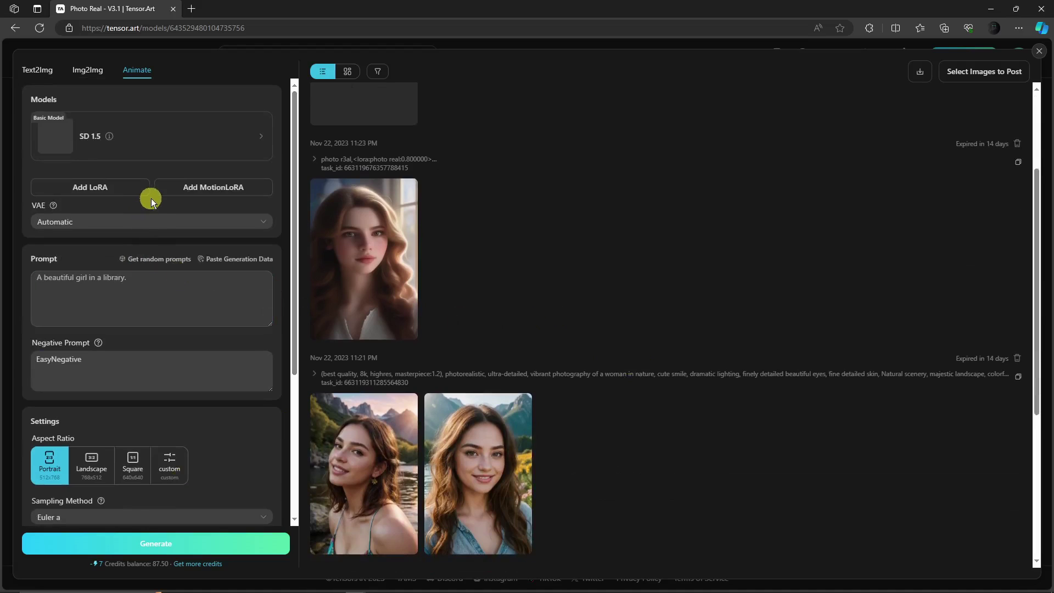
pyautogui.click(374, 231)
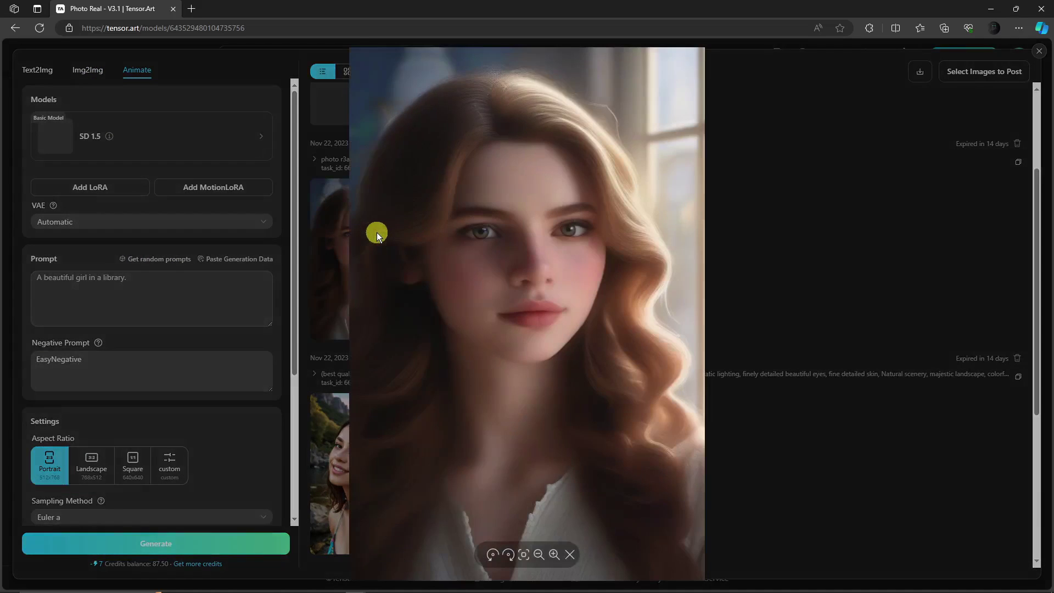
pyautogui.click(181, 582)
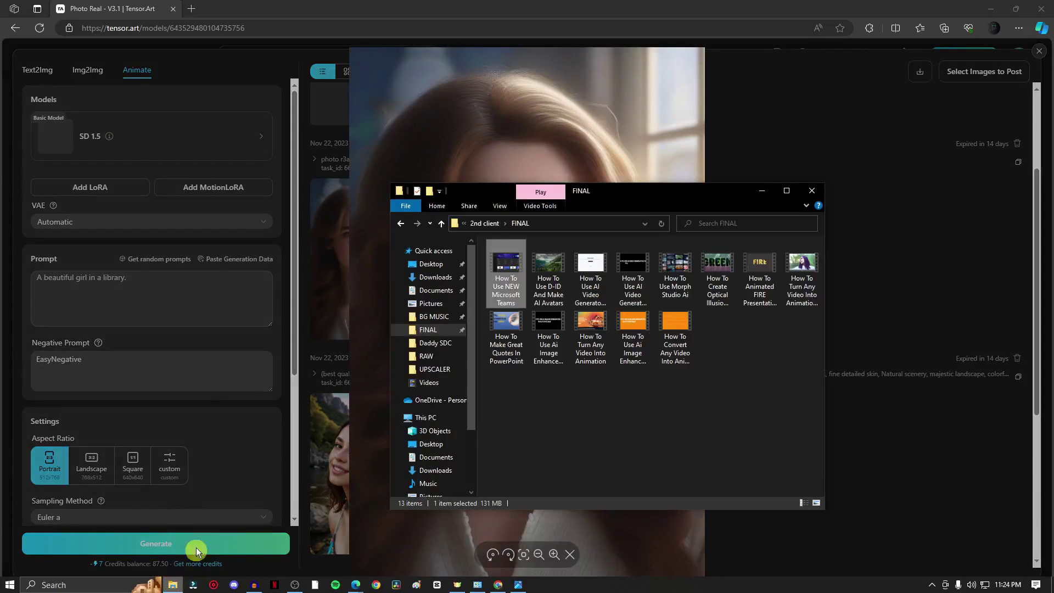
pyautogui.click(430, 264)
pyautogui.doubleClick(561, 311)
pyautogui.click(1042, 9)
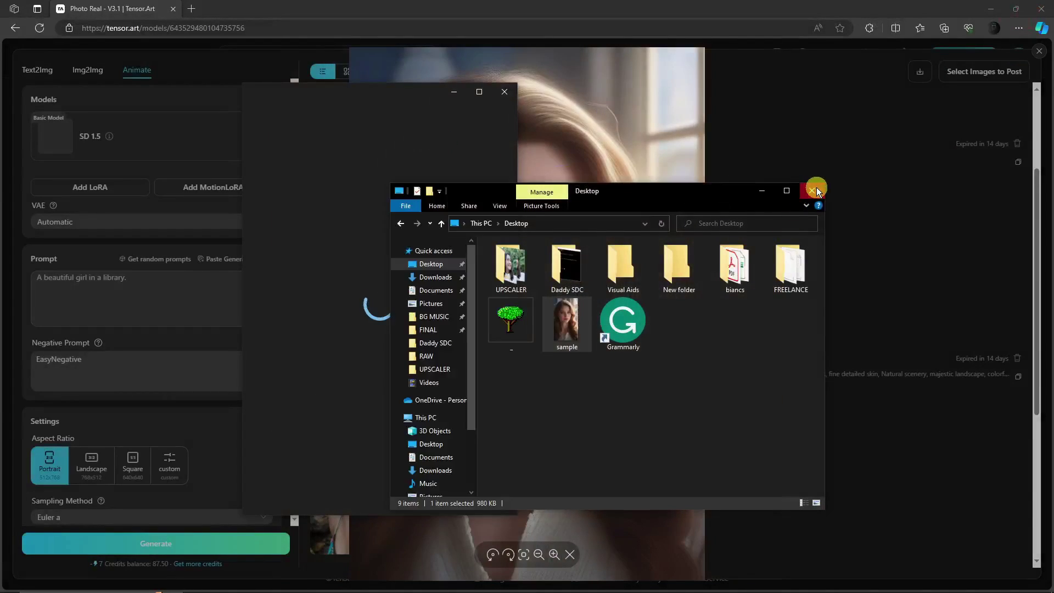
# Close File Explorer and place the sample photo window beside the generated portrait.
pyautogui.click(812, 190)
pyautogui.moveTo(393, 97); pyautogui.dragTo(824, 74)
pyautogui.scroll(2, 811, 164)
pyautogui.scroll(-1, 760, 253)
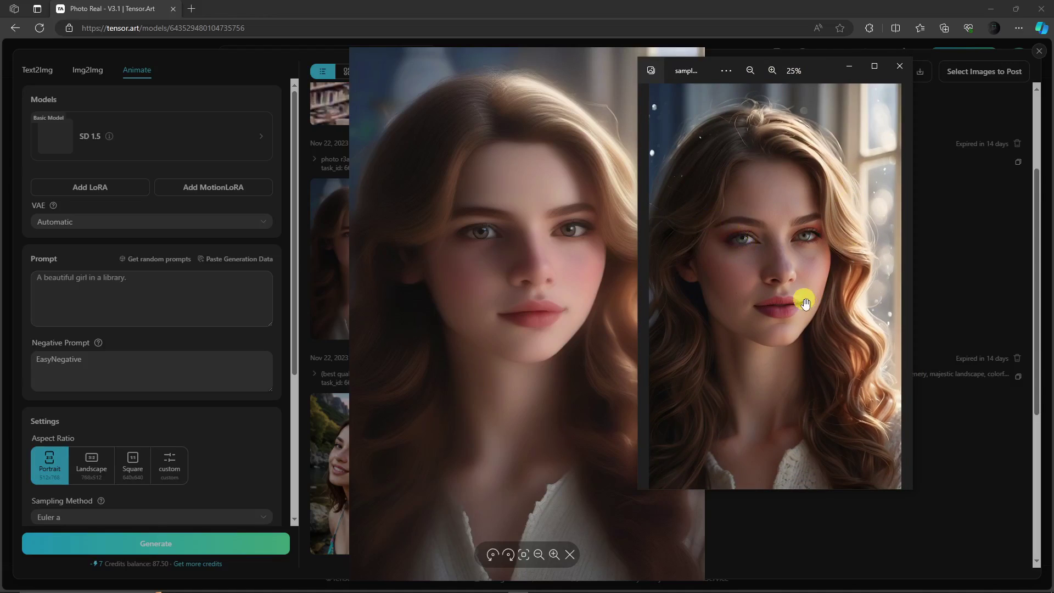
pyautogui.moveTo(829, 68); pyautogui.dragTo(892, 63)
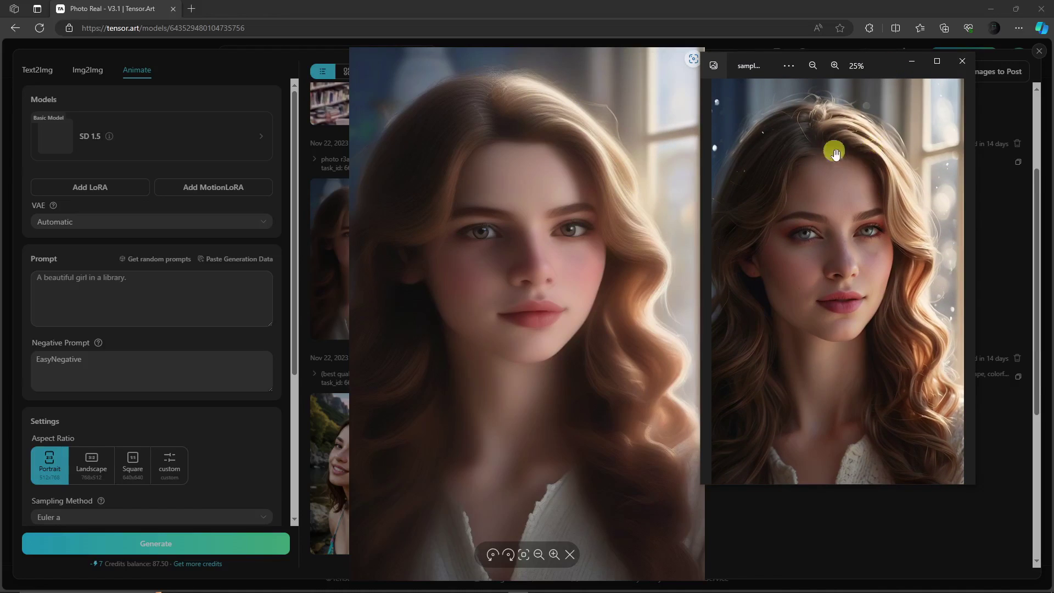
pyautogui.scroll(1, 903, 250)
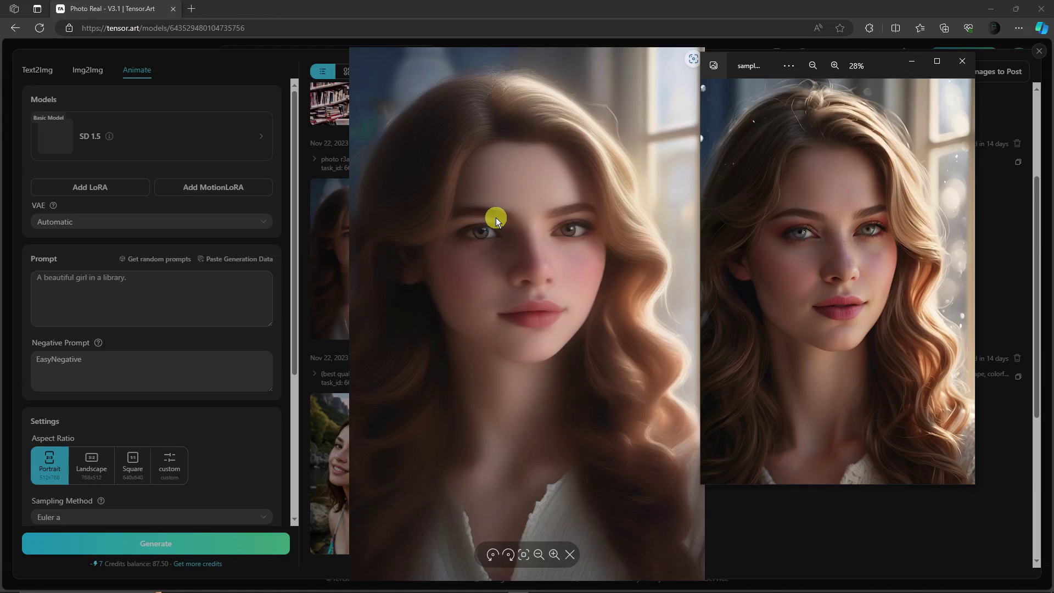
# Close the viewers and replace the prompt with 'A 22 year old german woman, portrain, hyper real, outdoor,'.
pyautogui.click(962, 61)
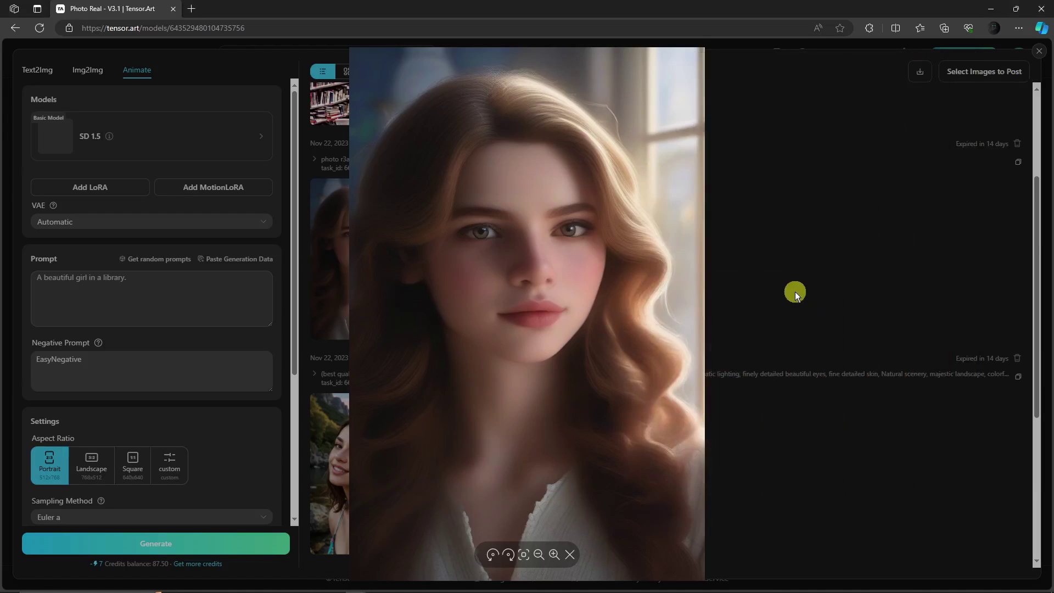
pyautogui.click(786, 285)
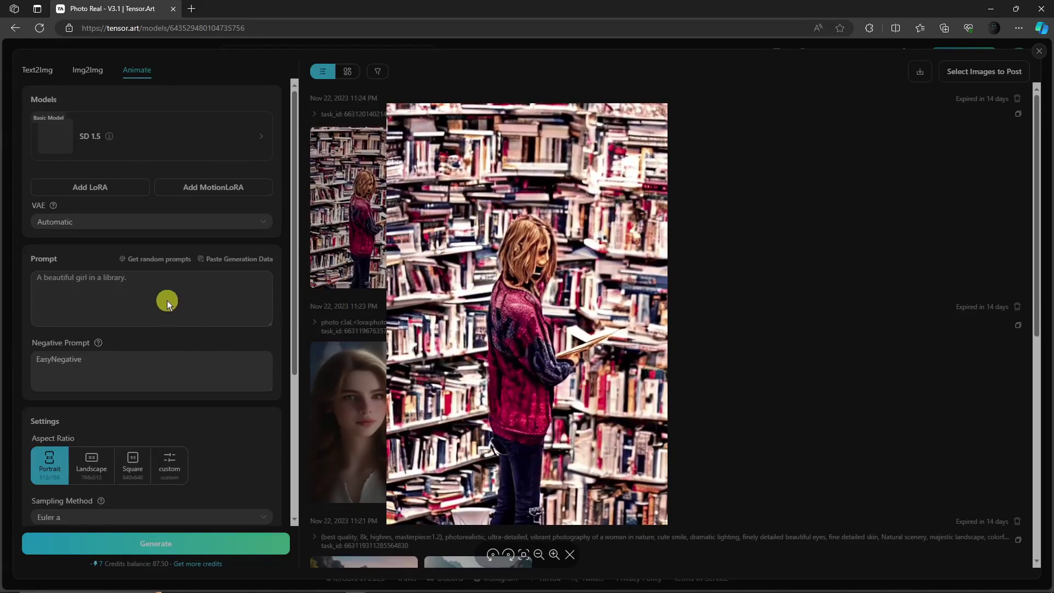
pyautogui.click(768, 230)
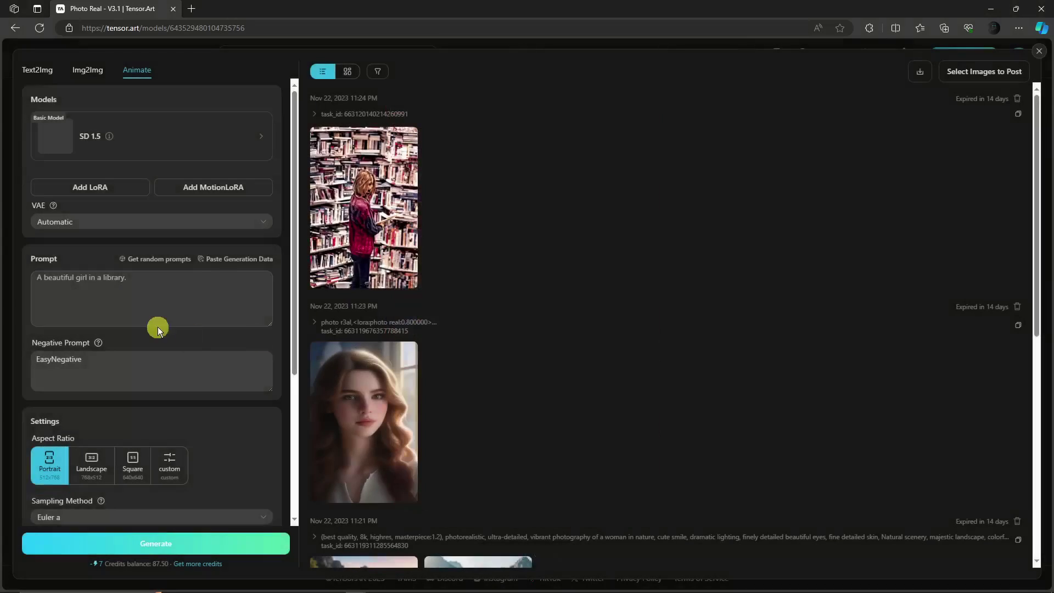
pyautogui.click(213, 294)
pyautogui.moveTo(217, 287); pyautogui.dragTo(5, 283)
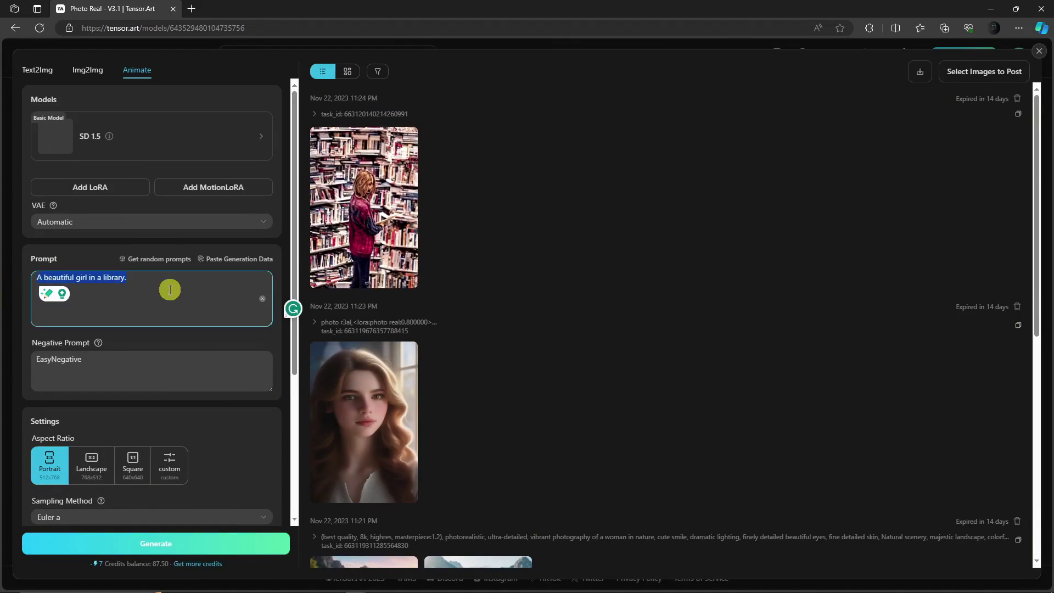
pyautogui.press('BackSpace')
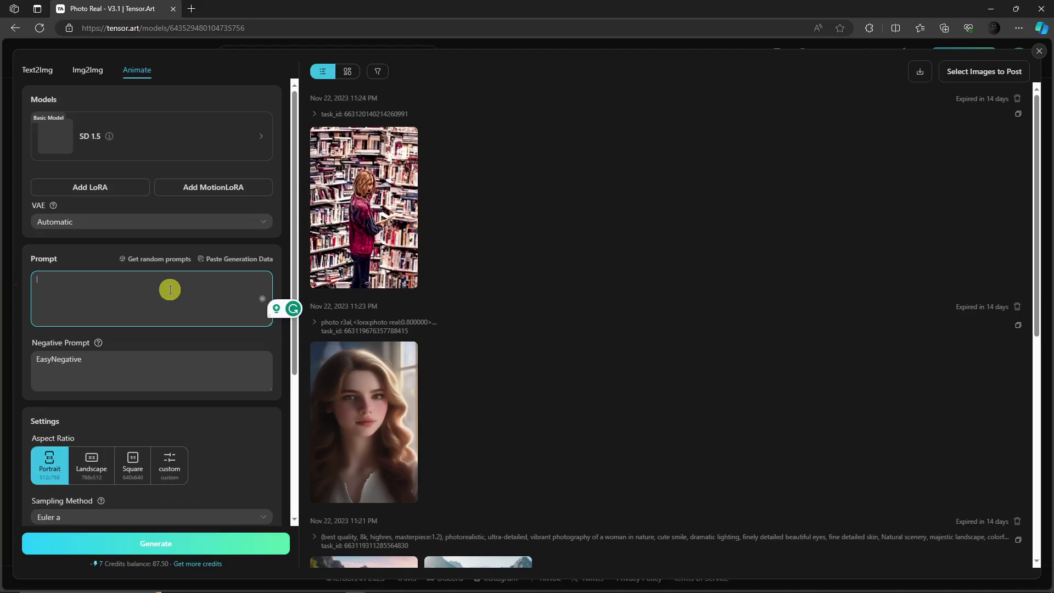
pyautogui.write('A 22 year o')
pyautogui.write('ld ')
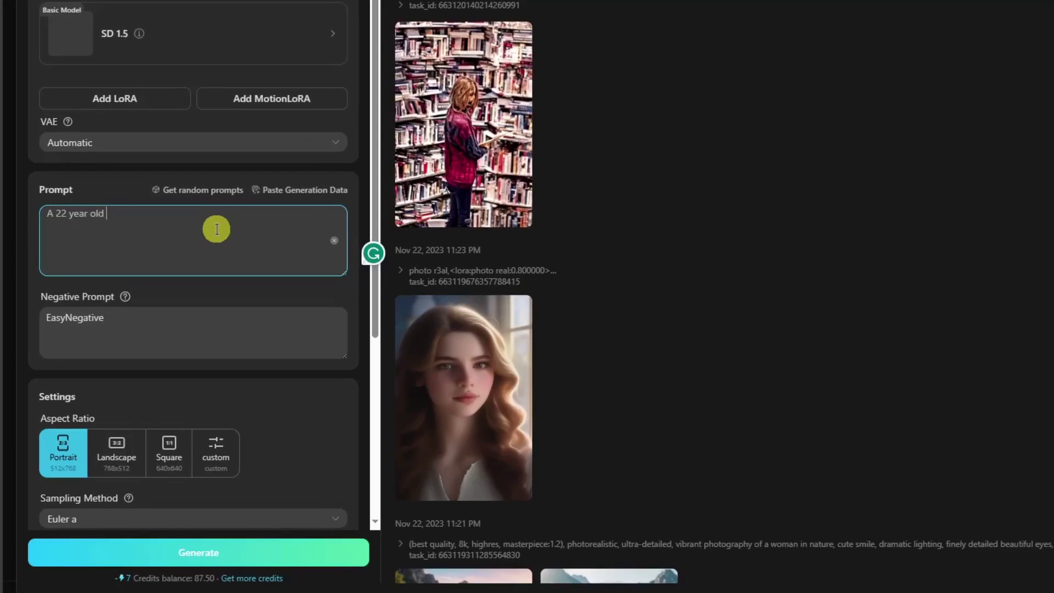
pyautogui.write('german woman, portra')
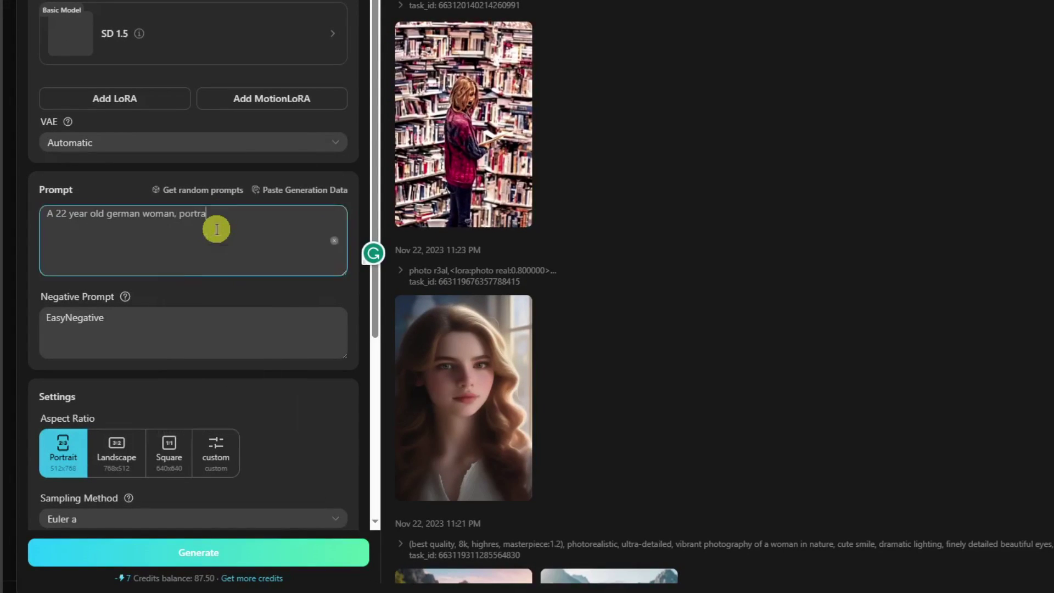
pyautogui.write('in, hyper ')
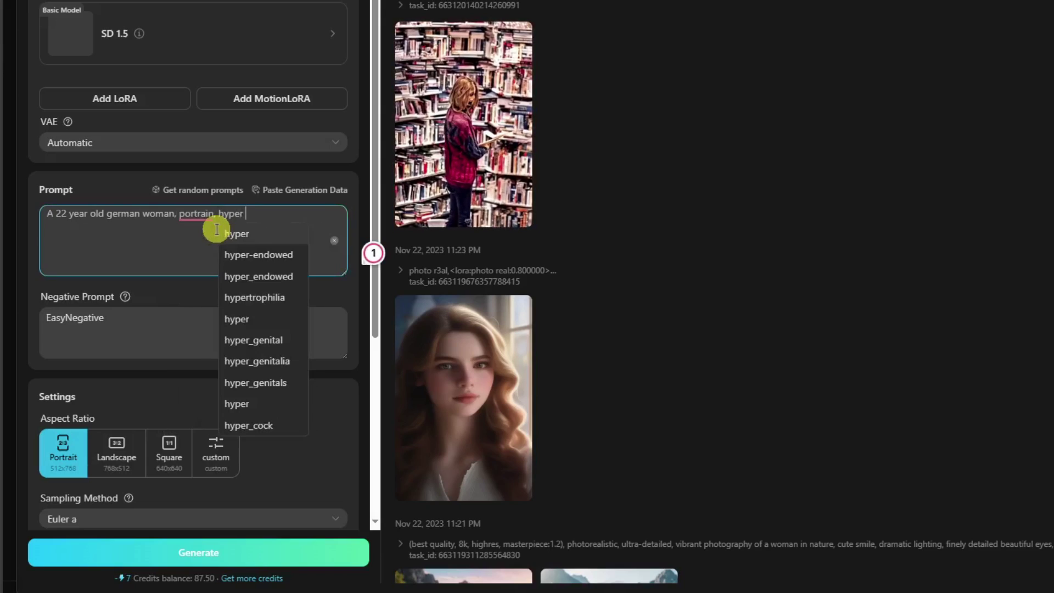
pyautogui.write('real,')
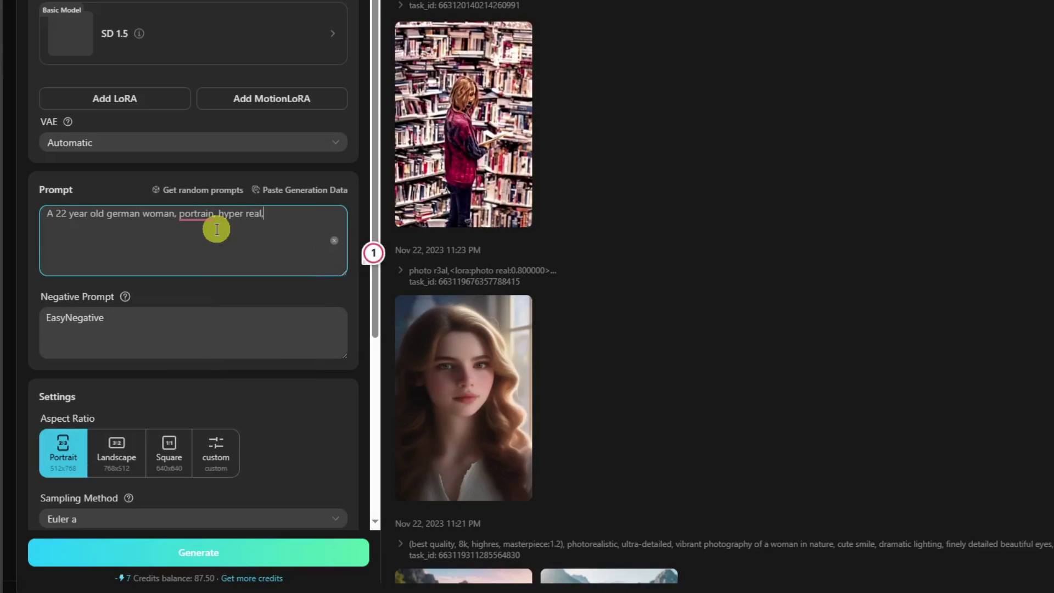
pyautogui.write(' outdoor')
pyautogui.write(',')
# Raise Sampling Steps from 15 to 25 and generate the new animation.
pyautogui.scroll(-3, 138, 310)
pyautogui.scroll(-2, 121, 266)
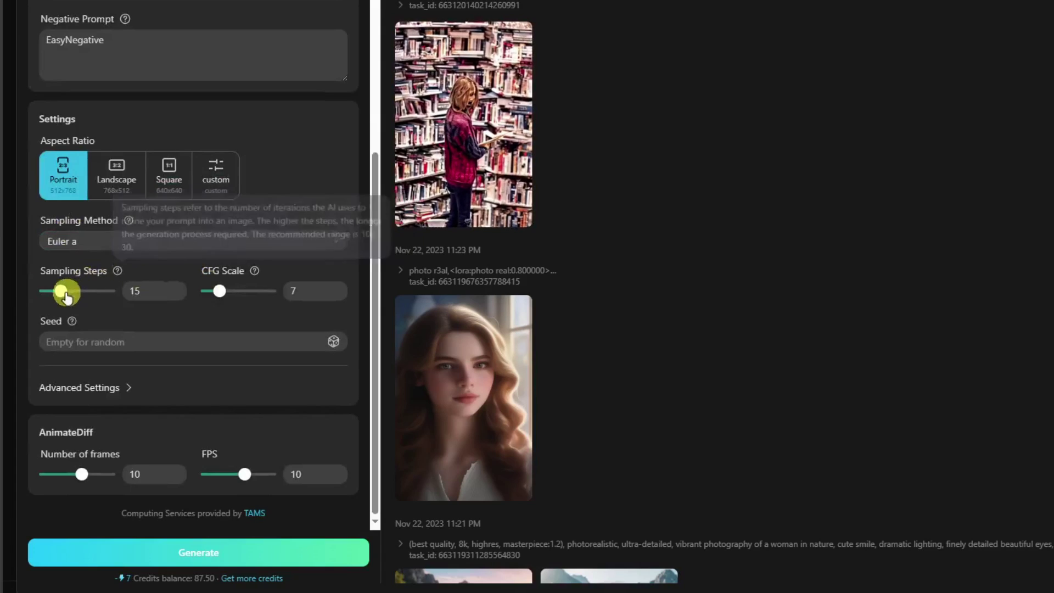
pyautogui.moveTo(65, 297); pyautogui.dragTo(71, 299)
pyautogui.click(310, 298)
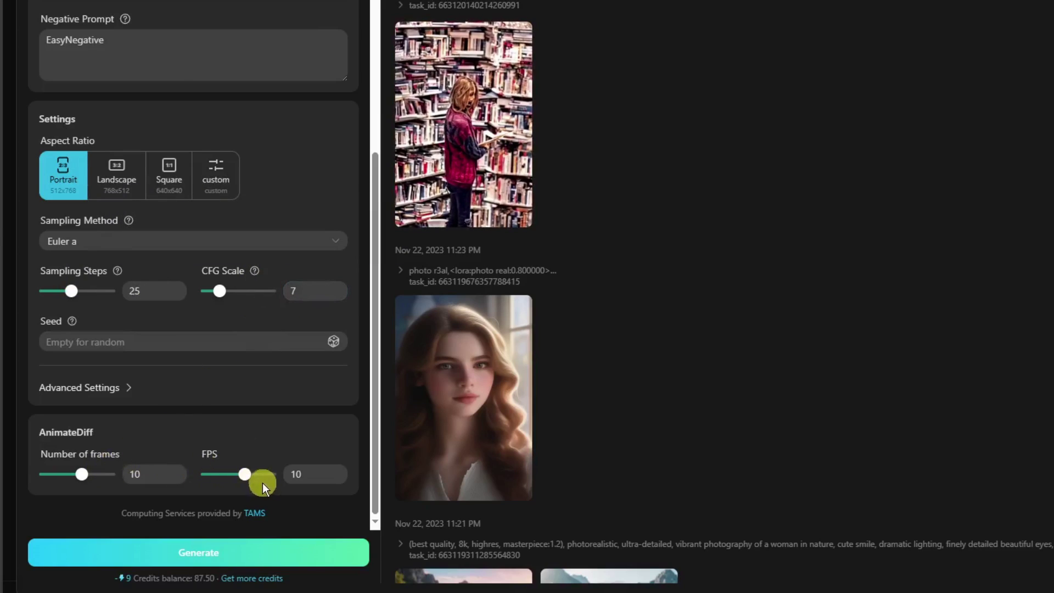
pyautogui.click(143, 550)
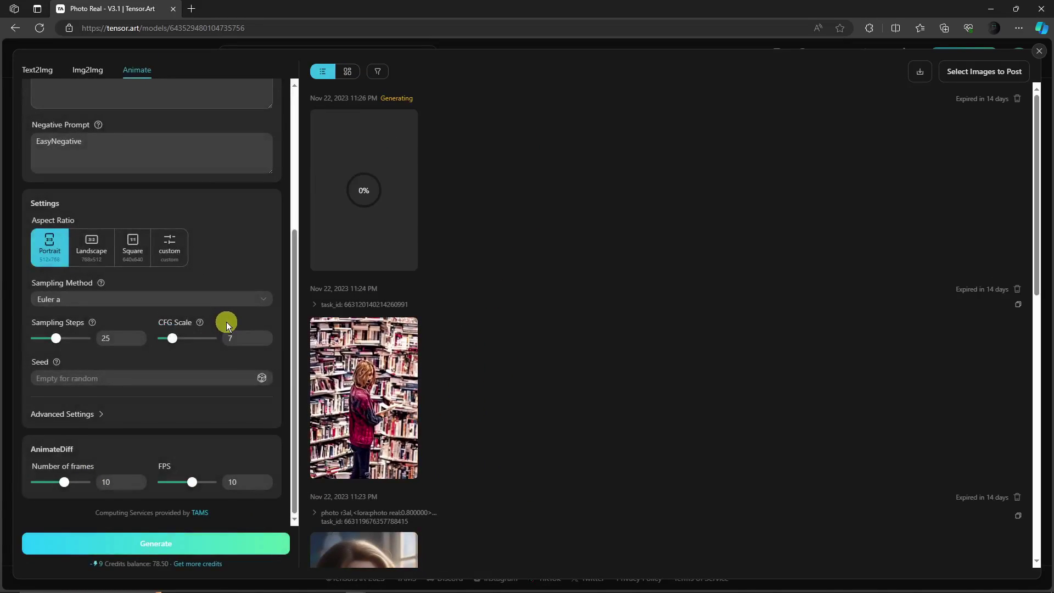
# Zoom into the outdoor woman animation, pan to her head, zoom back out, and close it.
pyautogui.scroll(-1, 419, 308)
pyautogui.scroll(-8, 419, 308)
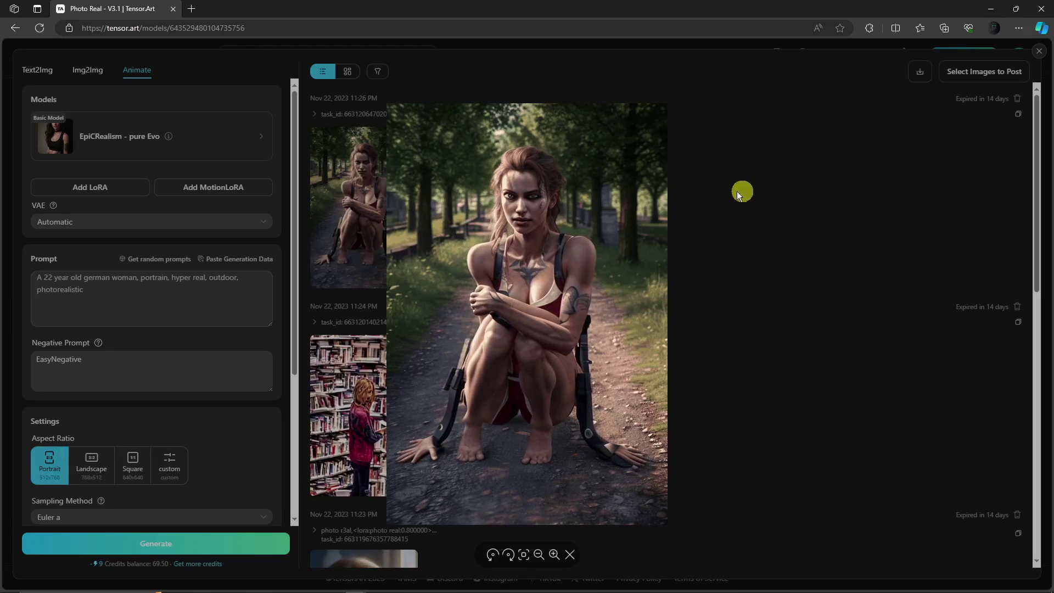
pyautogui.click(555, 554)
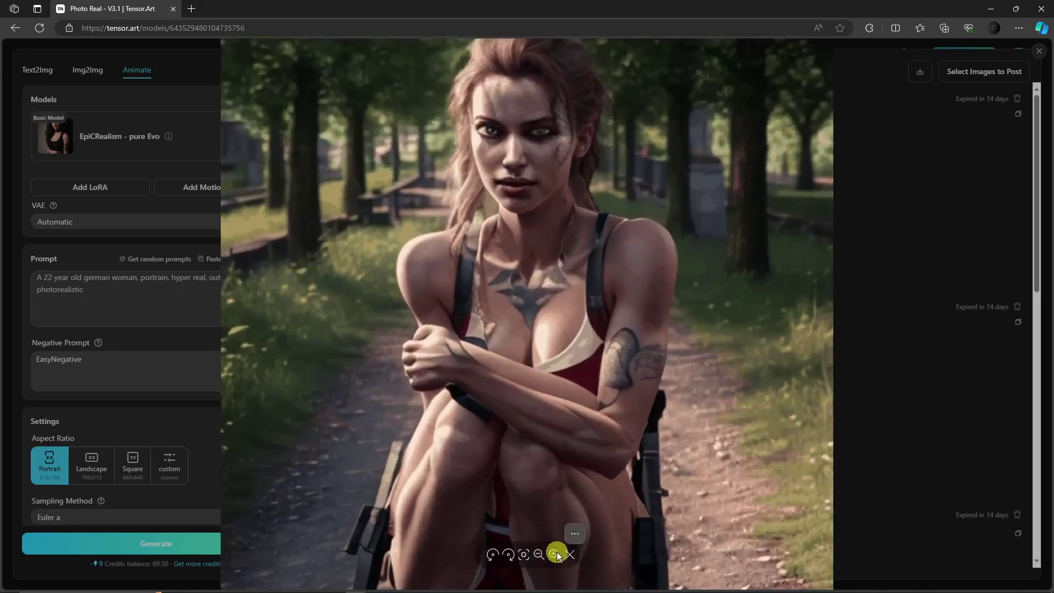
pyautogui.moveTo(602, 177); pyautogui.dragTo(583, 244)
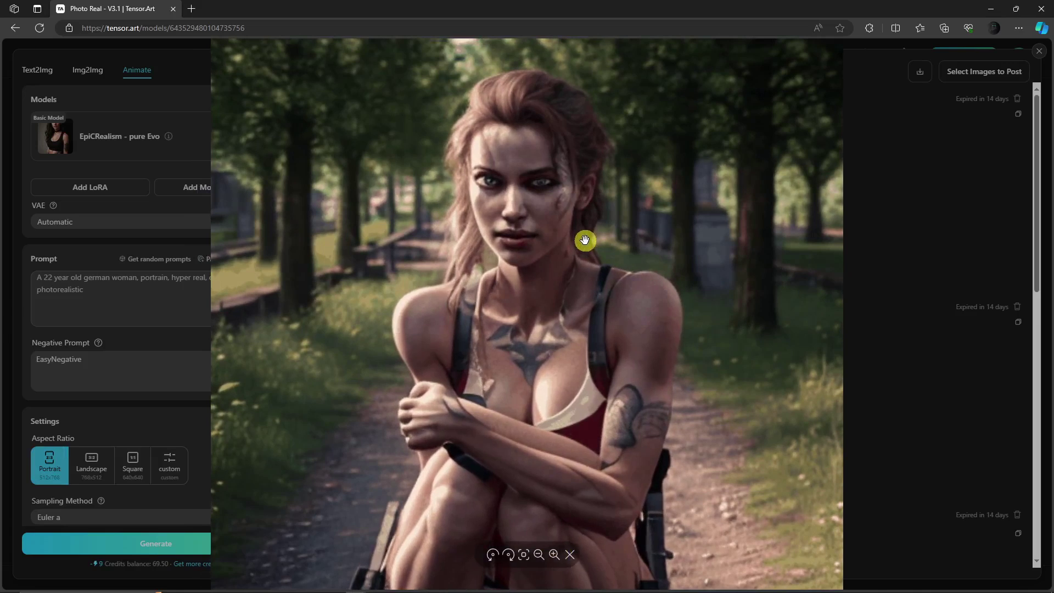
pyautogui.click(540, 554)
pyautogui.click(567, 555)
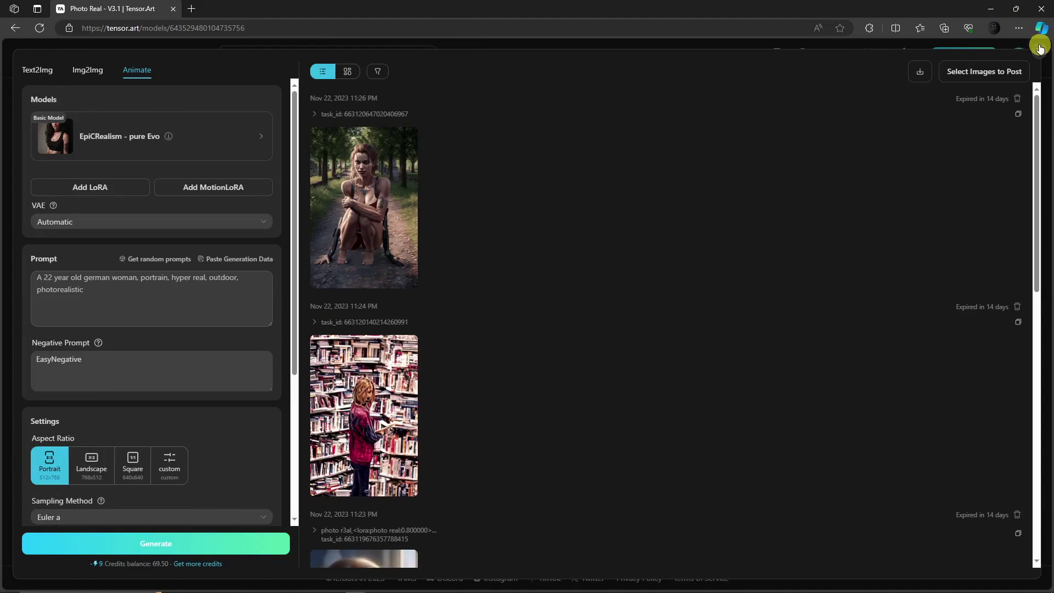
# Go to the Import from Civitai page and place the caret in the model-link box.
pyautogui.scroll(-9, 444, 301)
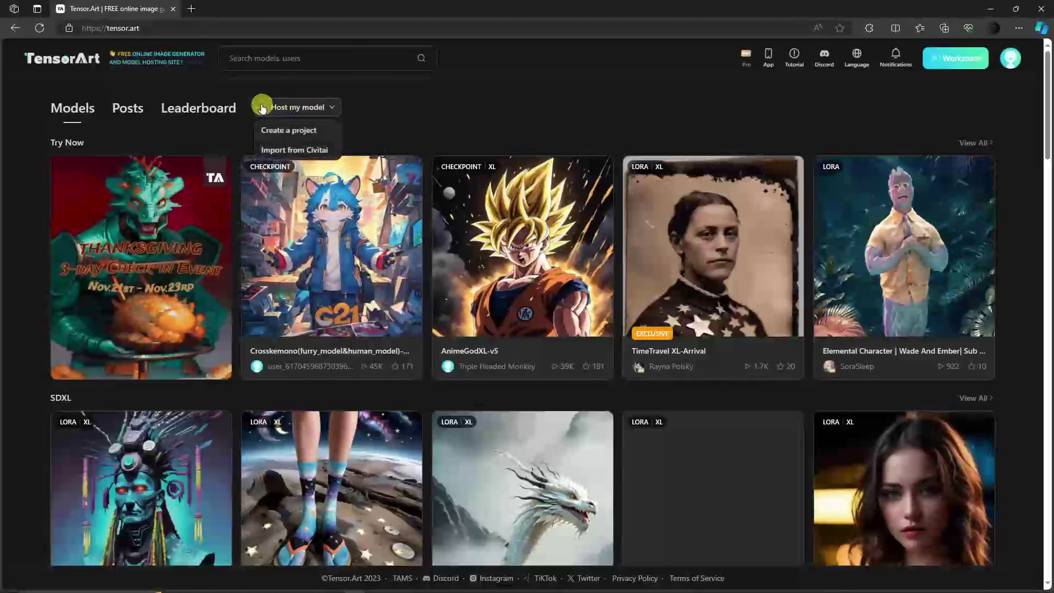
pyautogui.click(320, 150)
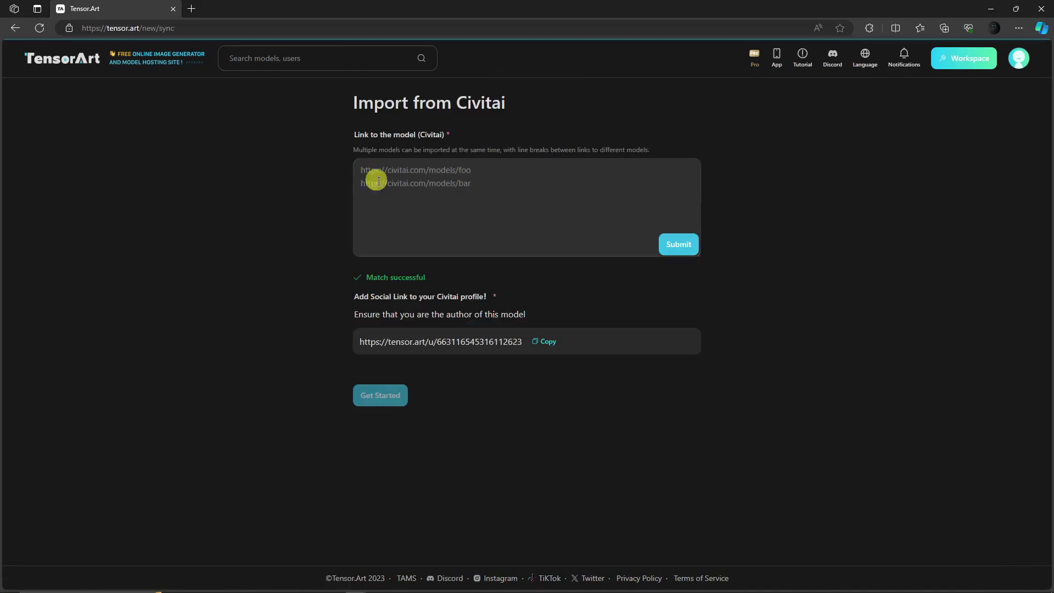
pyautogui.click(430, 178)
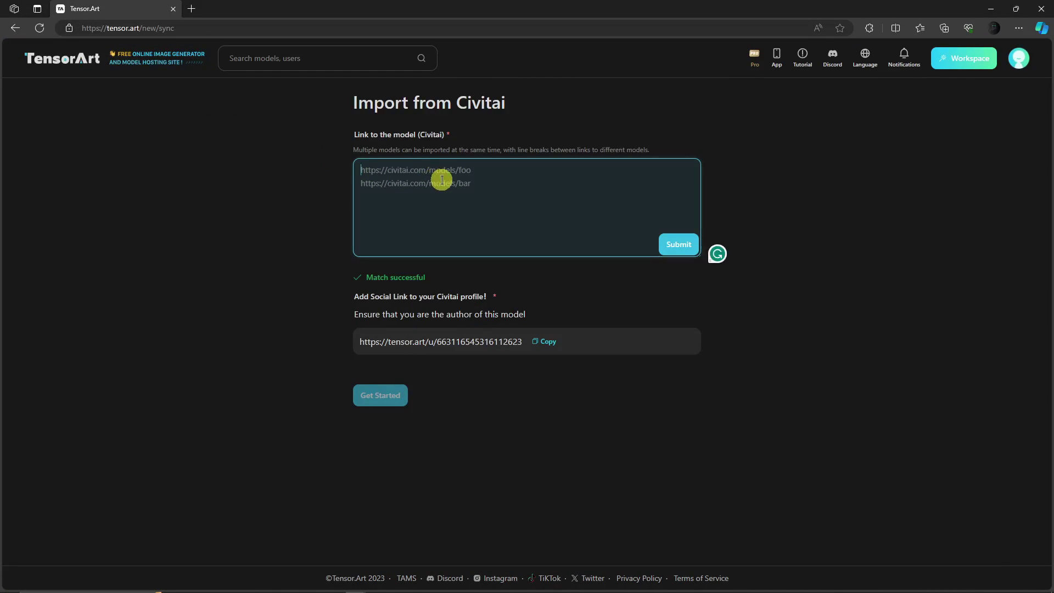